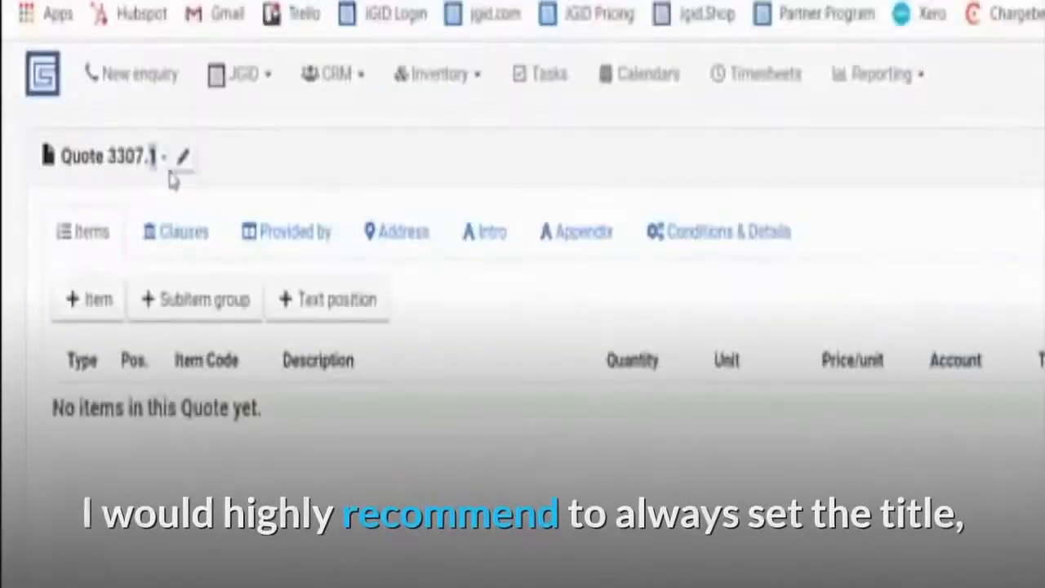
Retitle quote 3307.1 'anchor installation, pressure washing, painting, window clean' and save the title.
{"action": "left_click", "coordinate": [182, 160]}
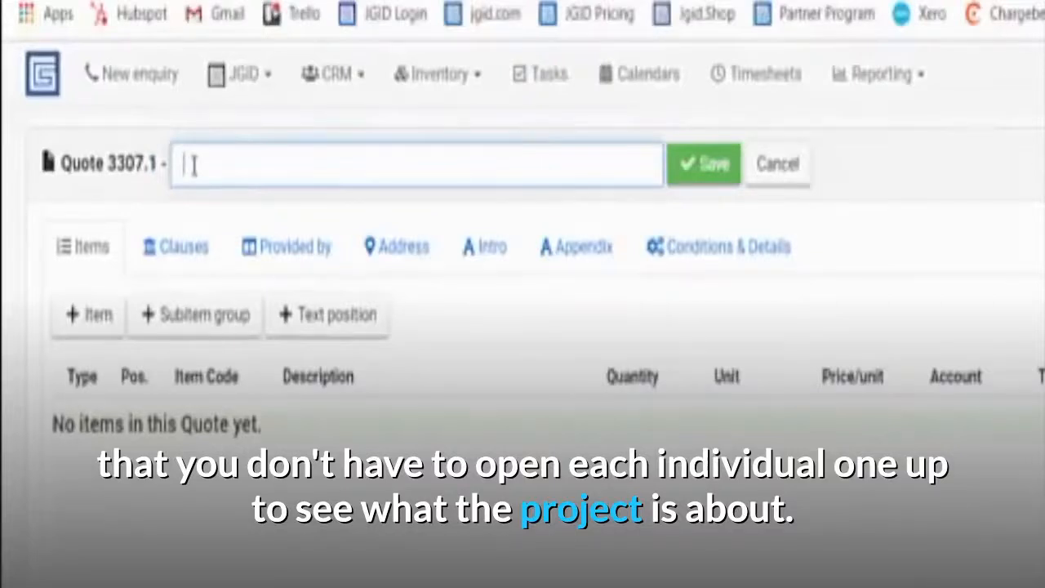
{"action": "type", "text": "anchor installation,"}
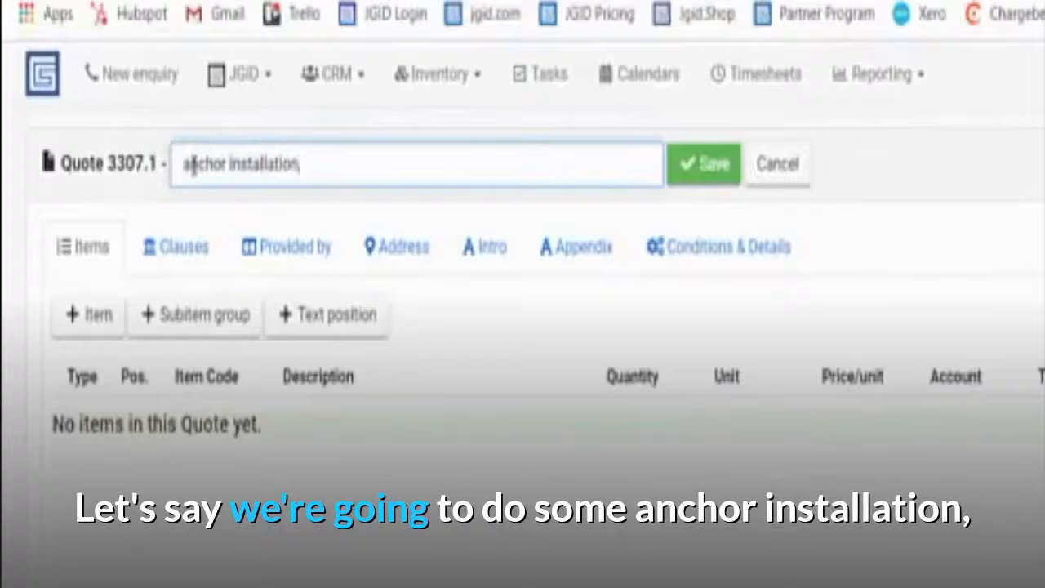
{"action": "type", "text": " pressure washing, painting"}
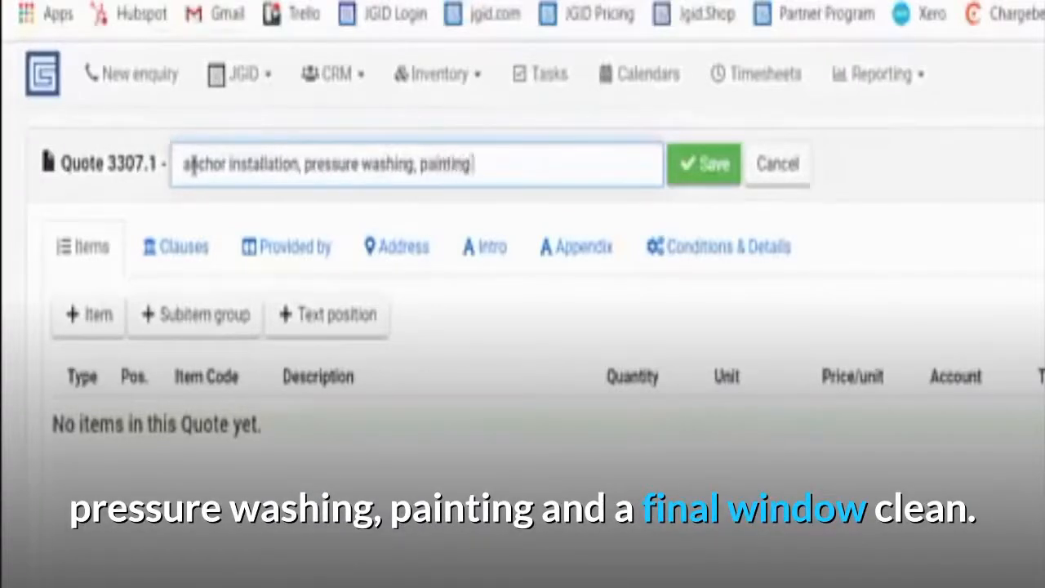
{"action": "type", "text": ", window clean"}
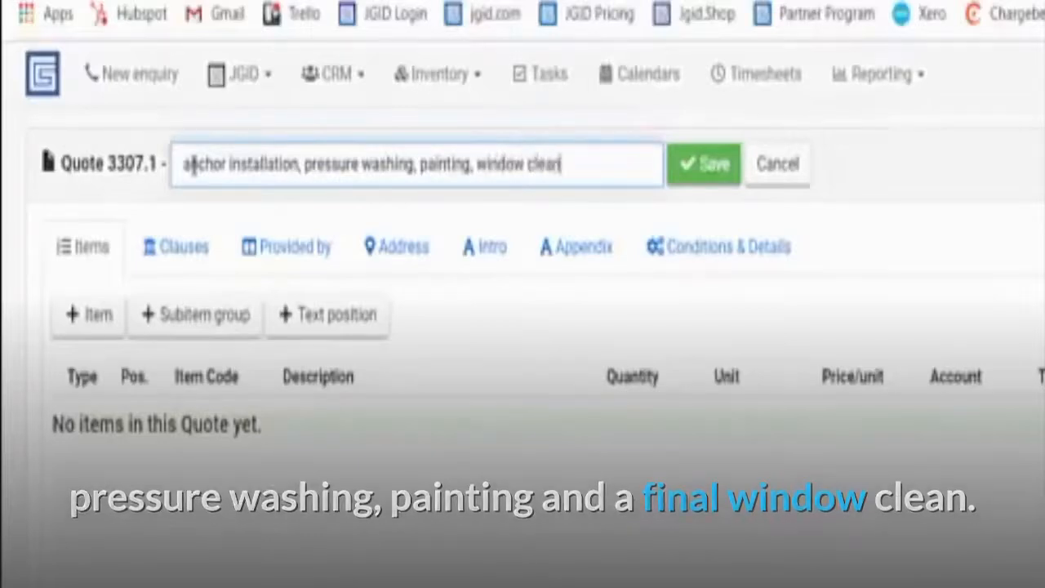
{"action": "left_click", "coordinate": [684, 167]}
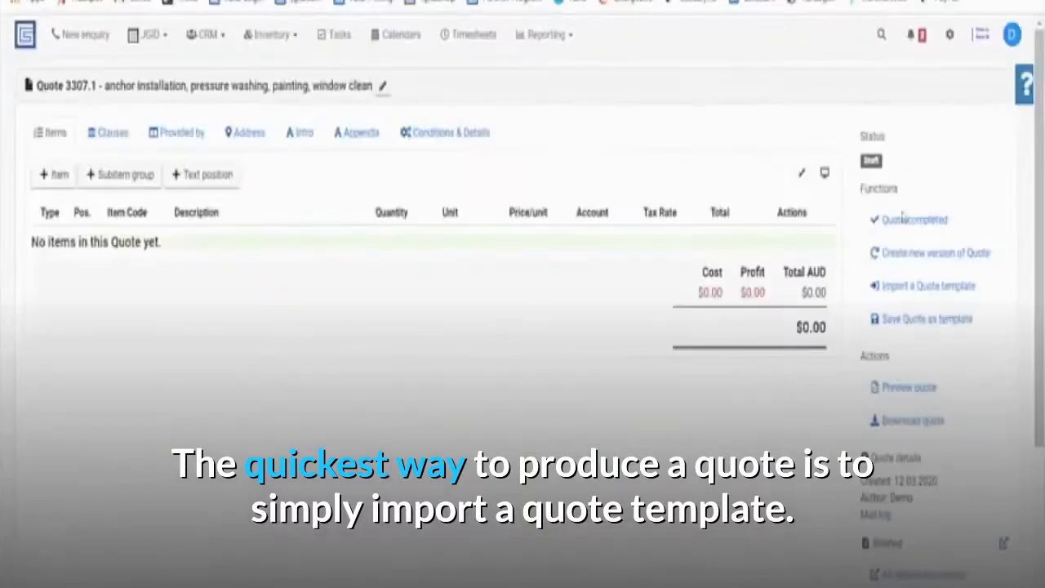
Search the template chooser for 'my' and import 'My amazing anchor installation template'.
{"action": "left_click", "coordinate": [917, 287]}
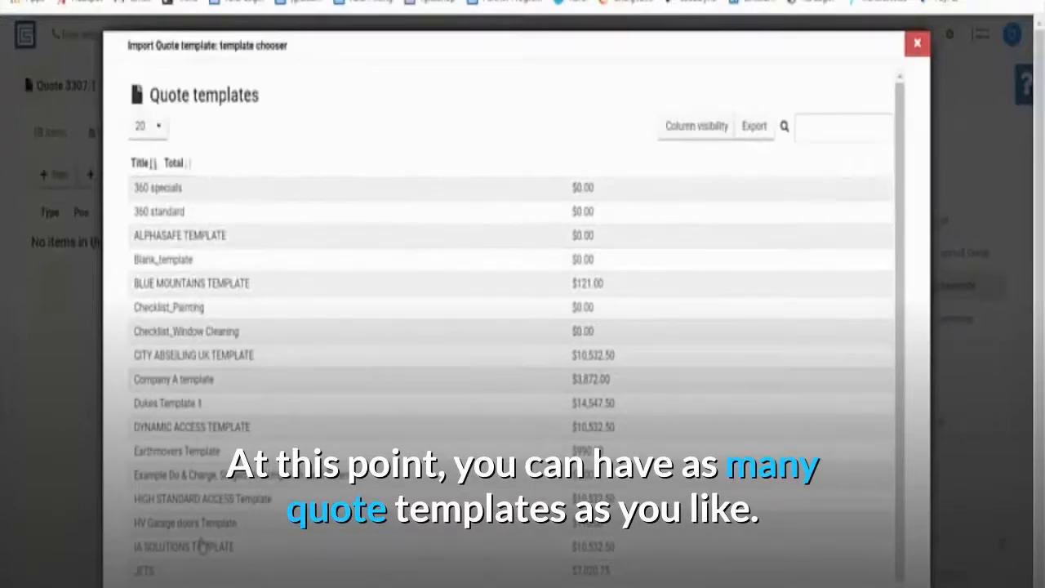
{"action": "scroll", "coordinate": [219, 422], "scroll_direction": "down", "scroll_amount": 1}
{"action": "scroll", "coordinate": [305, 385], "scroll_direction": "up", "scroll_amount": 1}
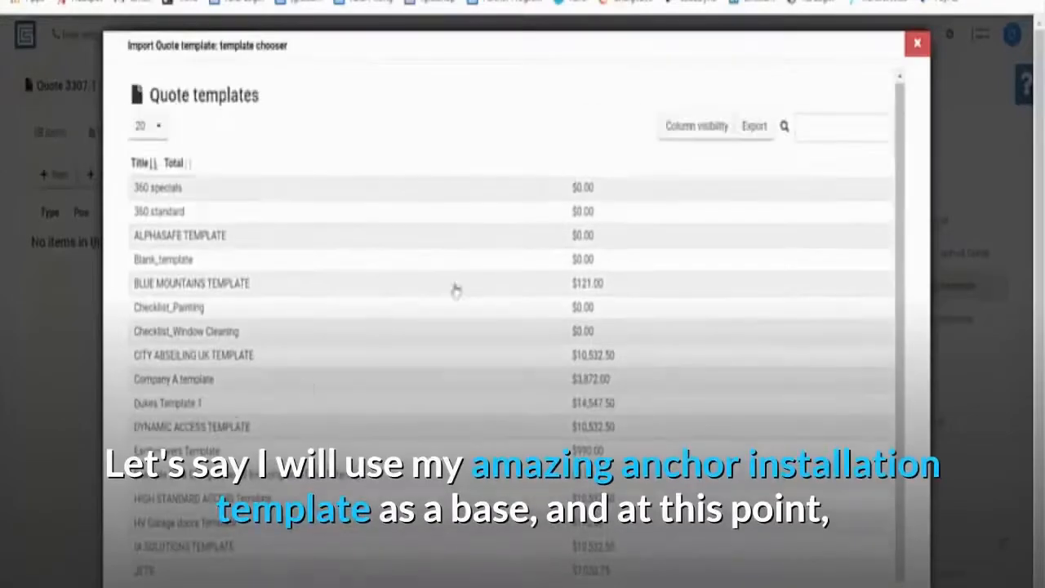
{"action": "left_click", "coordinate": [819, 133]}
{"action": "type", "text": "my"}
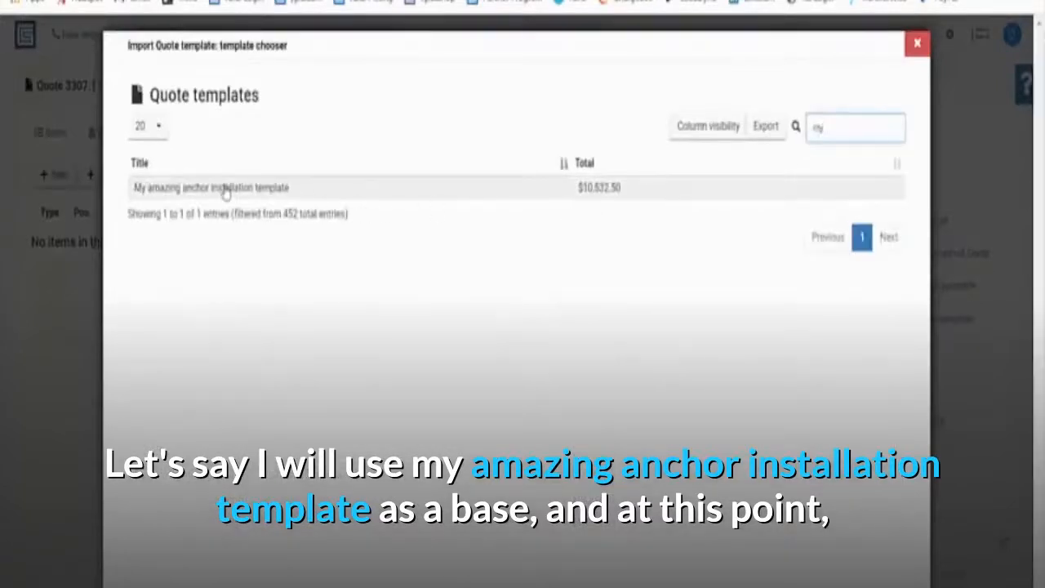
{"action": "left_click", "coordinate": [226, 188]}
{"action": "left_click", "coordinate": [478, 395]}
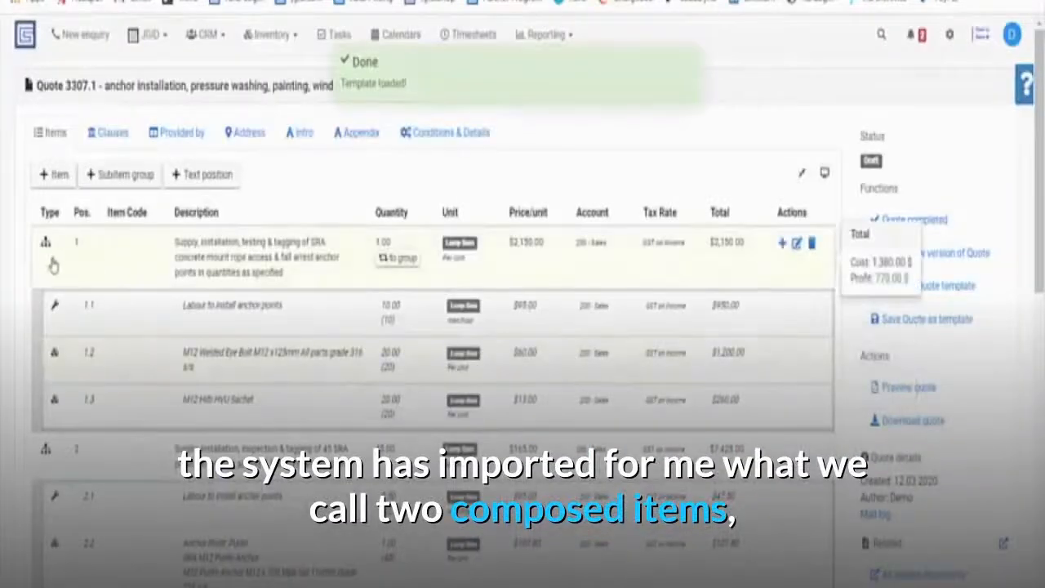
Collapse both items, inspect sub-item quantities 1.1–1.3, then collapse item 1 and expand item 2.
{"action": "left_click", "coordinate": [46, 244]}
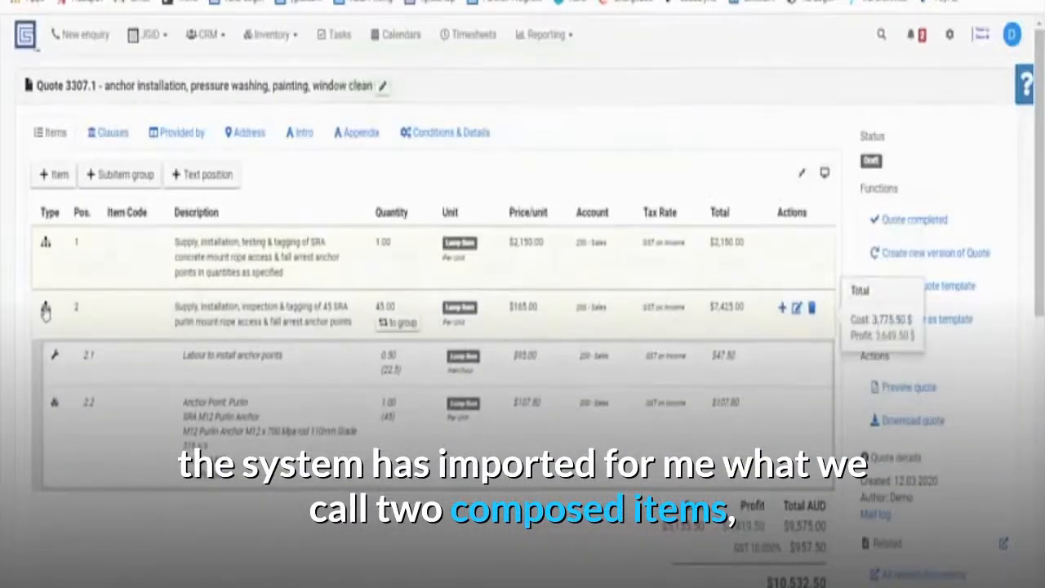
{"action": "left_click", "coordinate": [46, 309]}
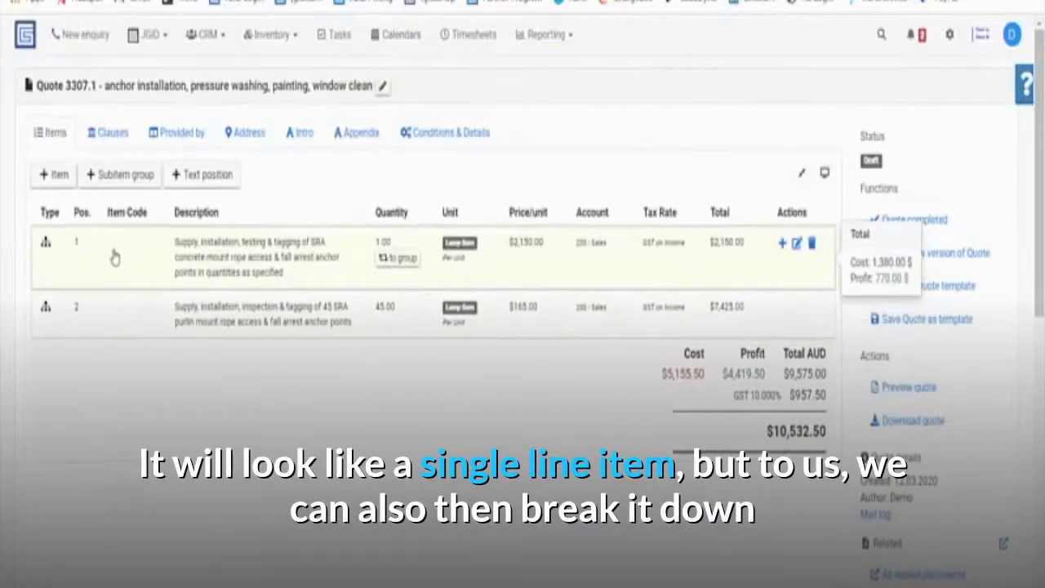
{"action": "left_click", "coordinate": [46, 246]}
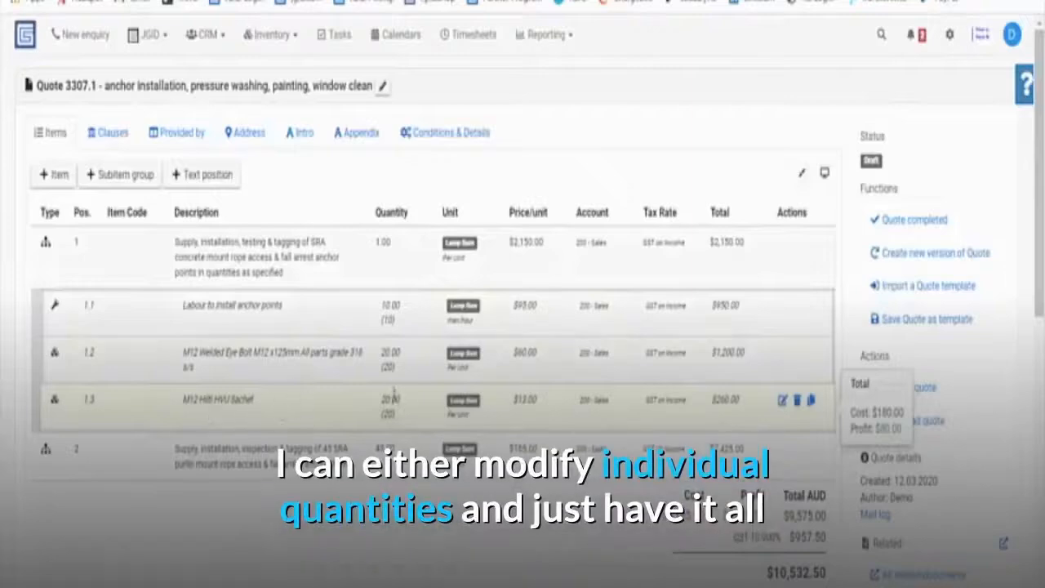
{"action": "left_click", "coordinate": [392, 400]}
{"action": "left_click", "coordinate": [395, 357]}
{"action": "left_click", "coordinate": [398, 309]}
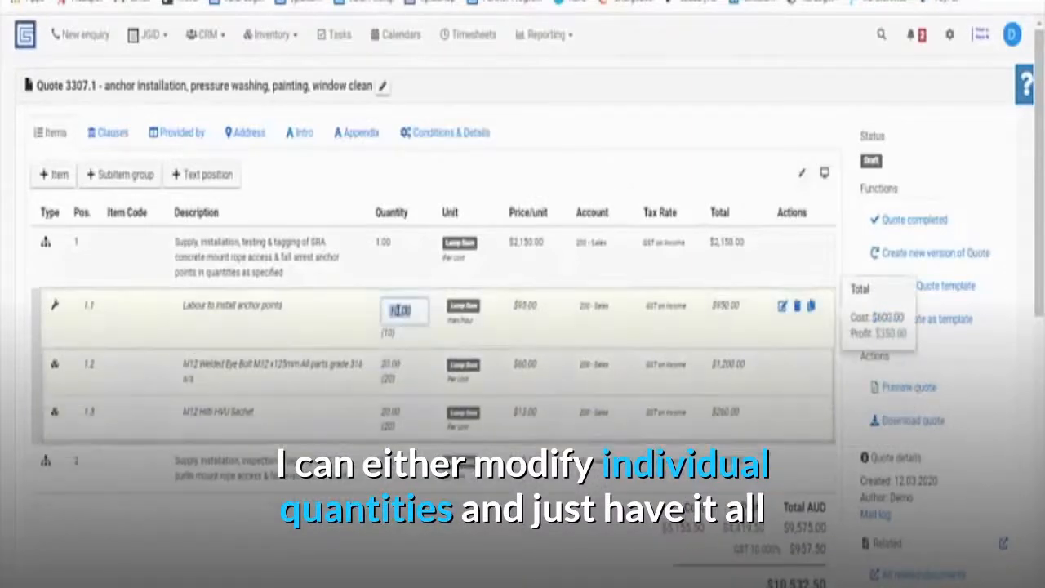
{"action": "left_click", "coordinate": [377, 243]}
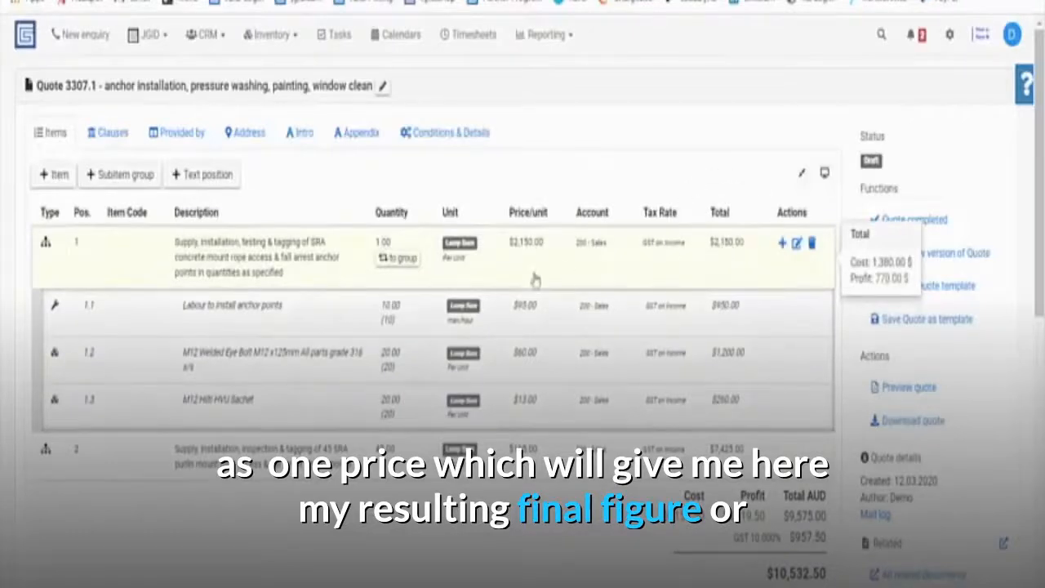
{"action": "left_click", "coordinate": [47, 245]}
{"action": "left_click", "coordinate": [46, 315]}
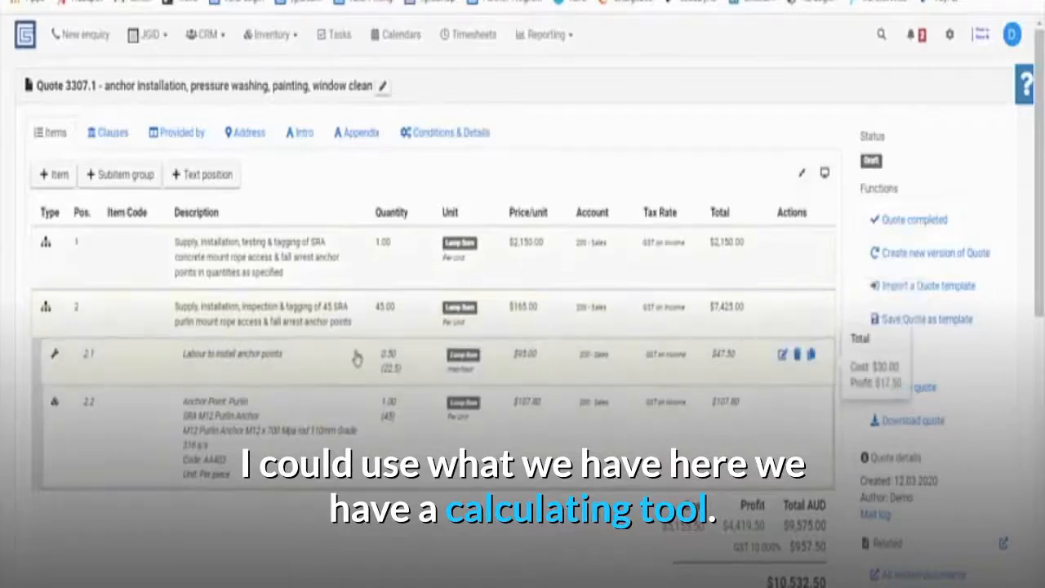
Check item 2's 0.50 labour hours and one anchor per unit, then collapse item 2.
{"action": "left_click", "coordinate": [380, 362]}
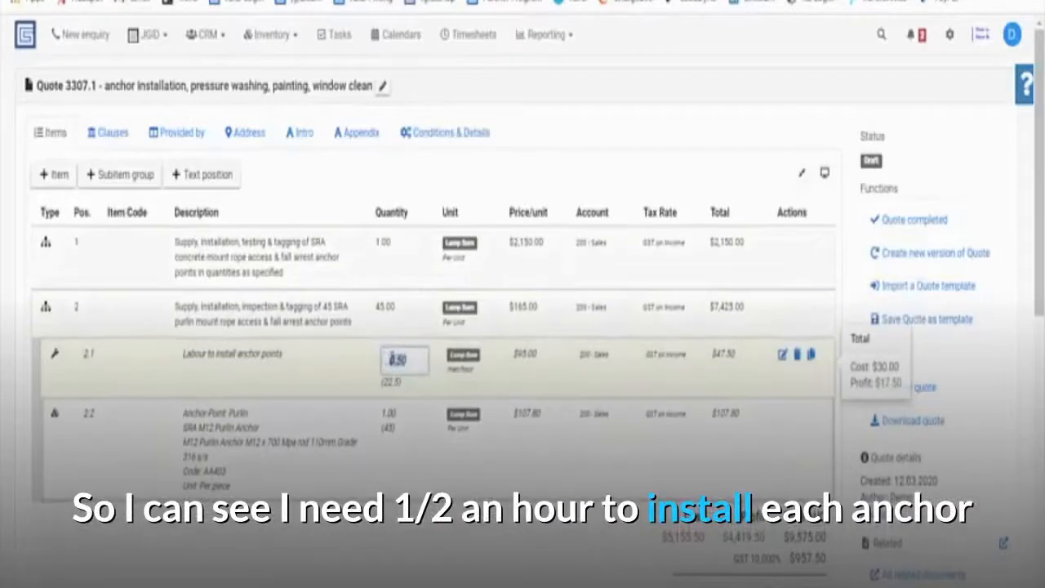
{"action": "left_click", "coordinate": [389, 413]}
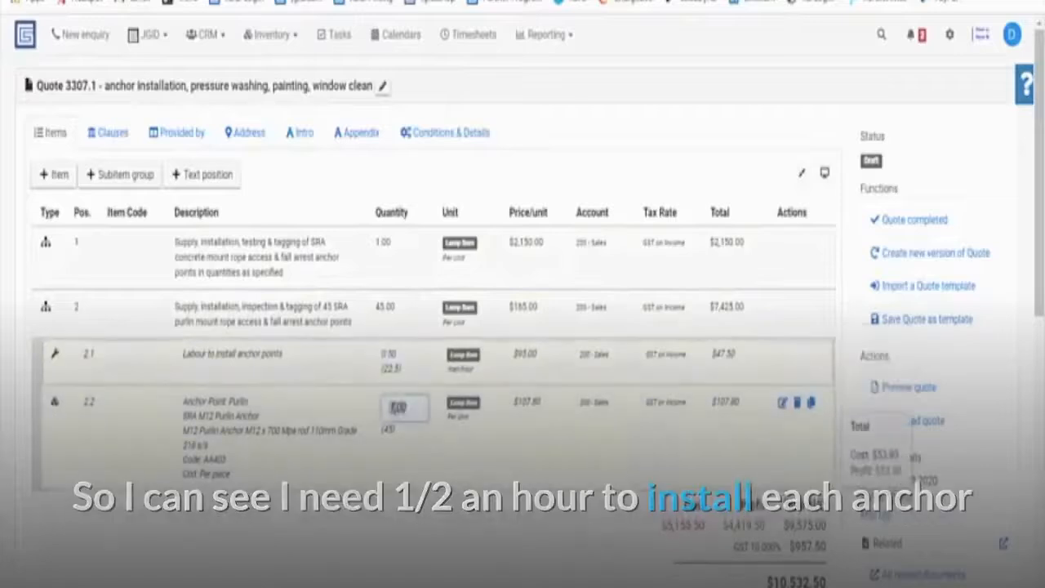
{"action": "left_click", "coordinate": [329, 415]}
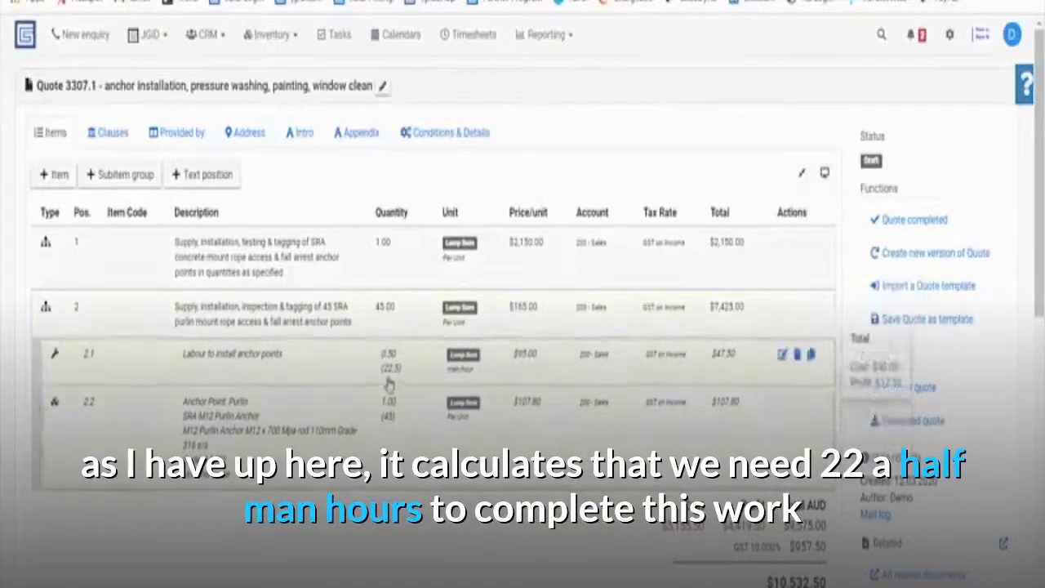
{"action": "left_click", "coordinate": [386, 413]}
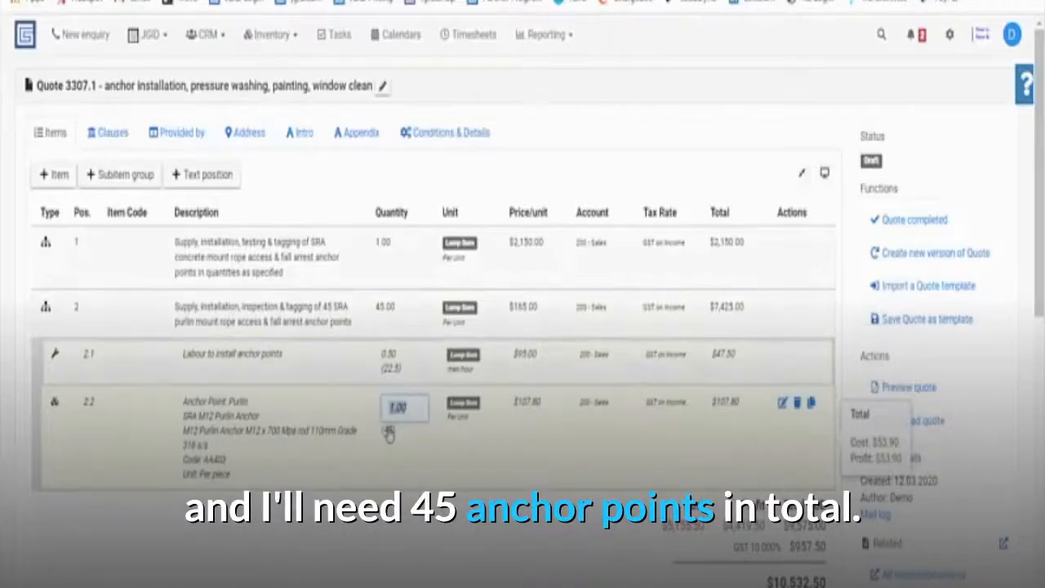
{"action": "left_click", "coordinate": [45, 310]}
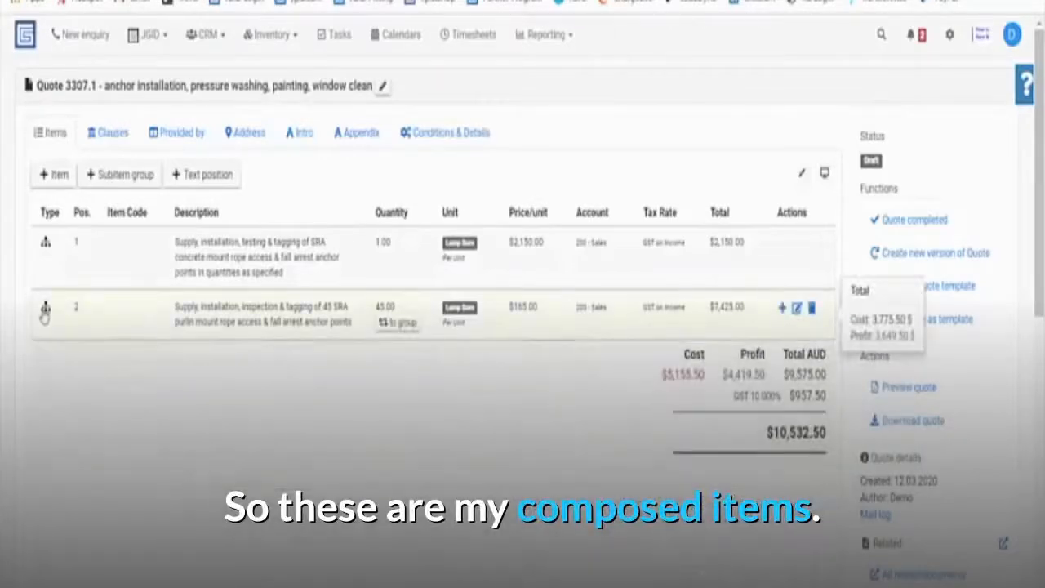
Add a new item from a 'pres' search, picking Pressure Cleaning and opening its $95.00 pricing form.
{"action": "left_click", "coordinate": [57, 177]}
{"action": "type", "text": "pres"}
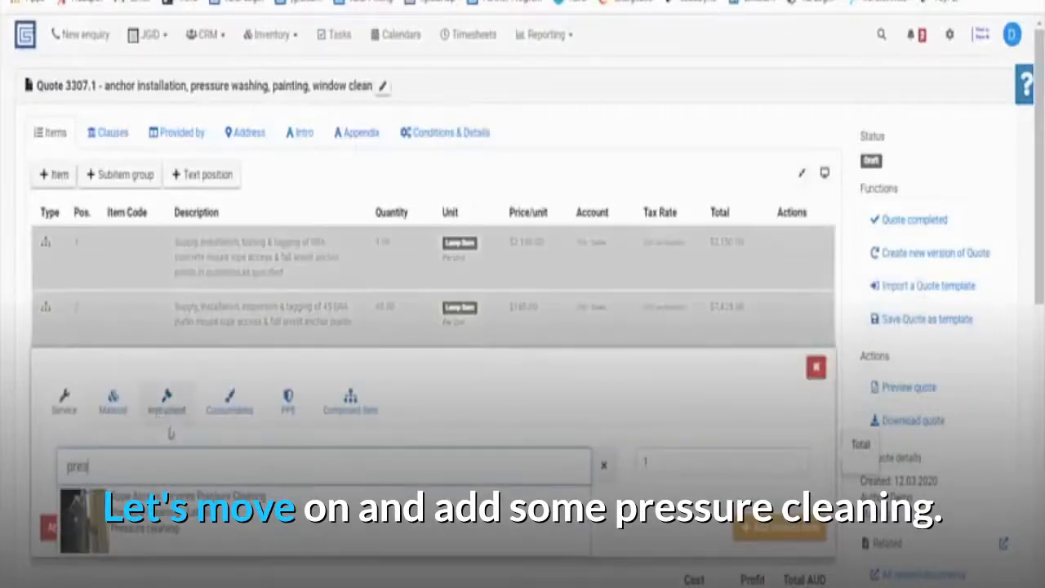
{"action": "left_click", "coordinate": [167, 532]}
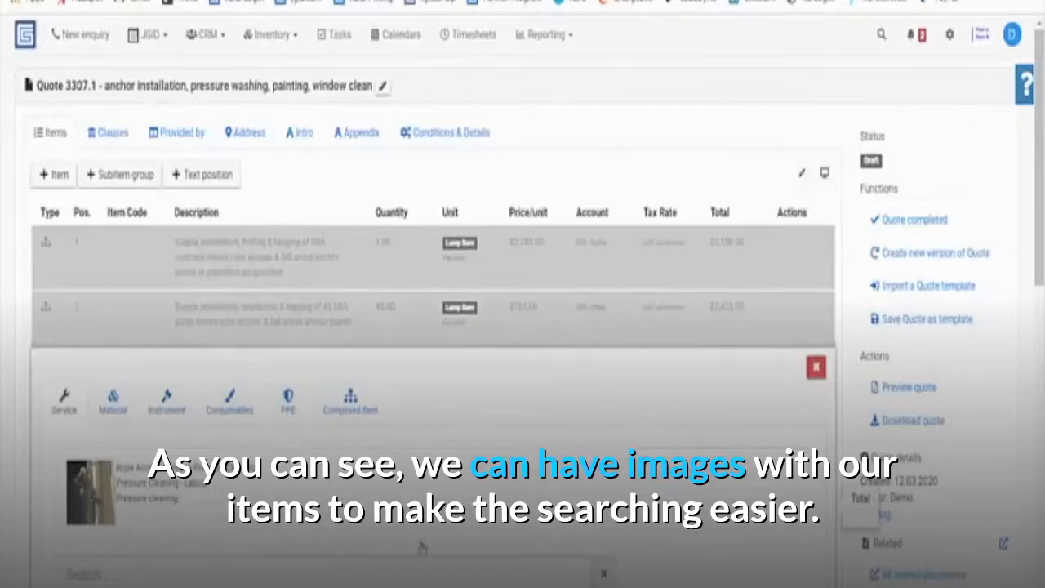
{"action": "left_click", "coordinate": [338, 531]}
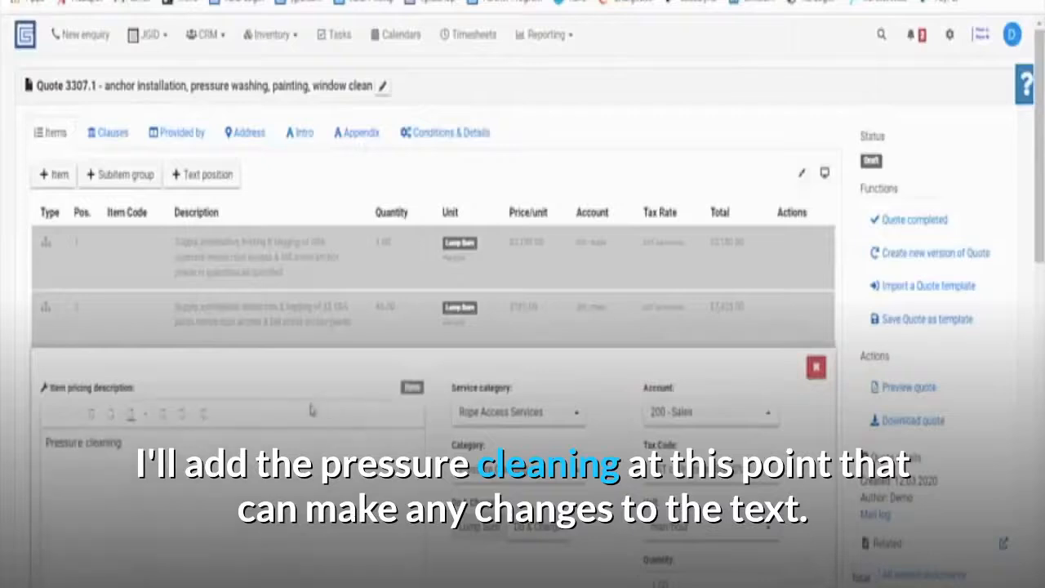
{"action": "scroll", "coordinate": [278, 409], "scroll_direction": "down", "scroll_amount": 2}
{"action": "left_click_drag", "start_coordinate": [133, 266], "coordinate": [47, 274]}
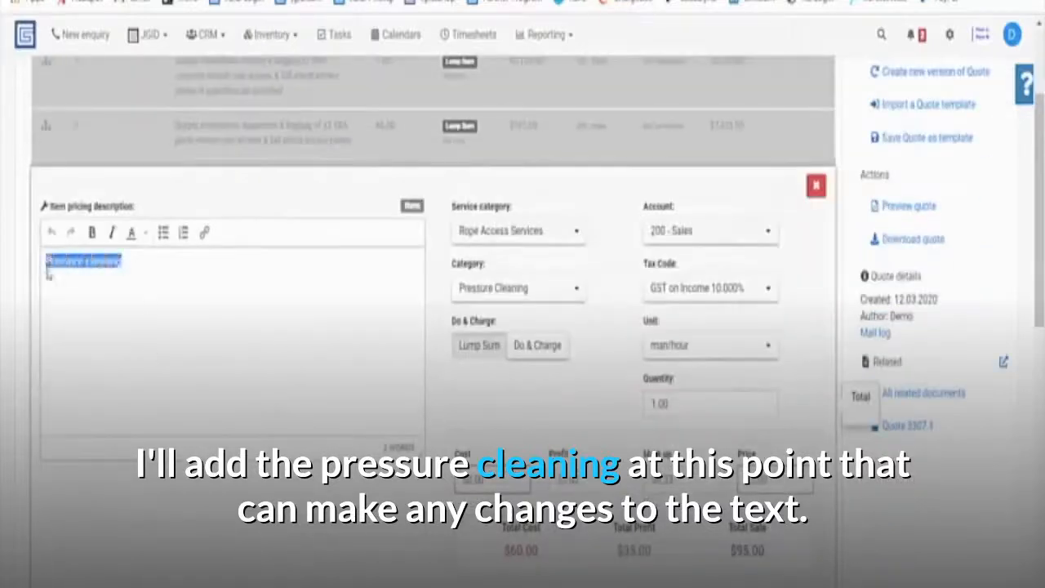
{"action": "left_click", "coordinate": [133, 261]}
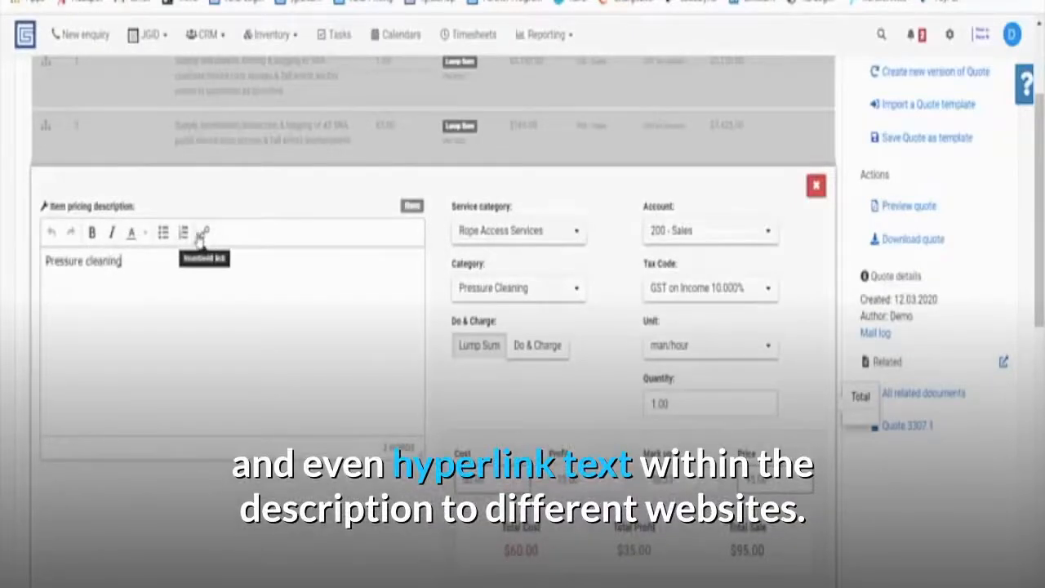
Choose Pressure Cleaning in the item's Category dropdown.
{"action": "left_click", "coordinate": [493, 296]}
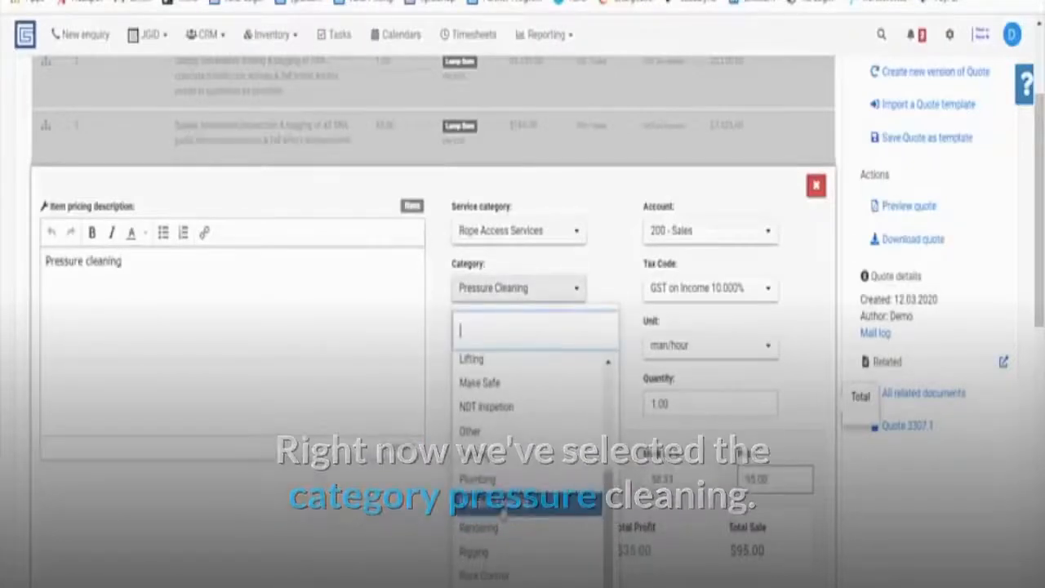
{"action": "scroll", "coordinate": [514, 408], "scroll_direction": "up", "scroll_amount": 3}
{"action": "scroll", "coordinate": [513, 420], "scroll_direction": "down", "scroll_amount": 5}
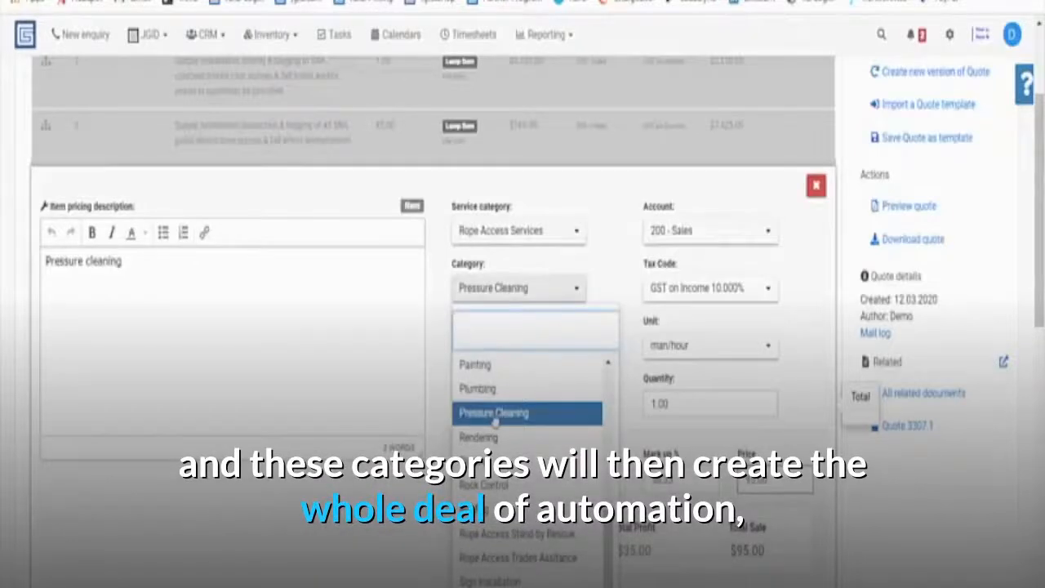
{"action": "left_click", "coordinate": [495, 414]}
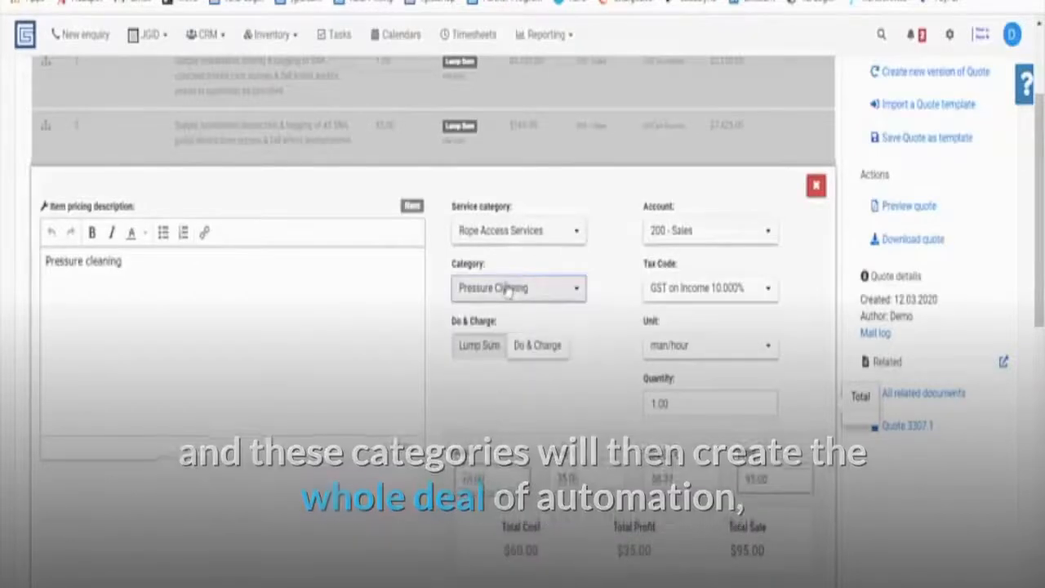
Keep man/hour as the unit, set quantity 16, and save the $1,520.00 Pressure cleaning line.
{"action": "left_click", "coordinate": [680, 355]}
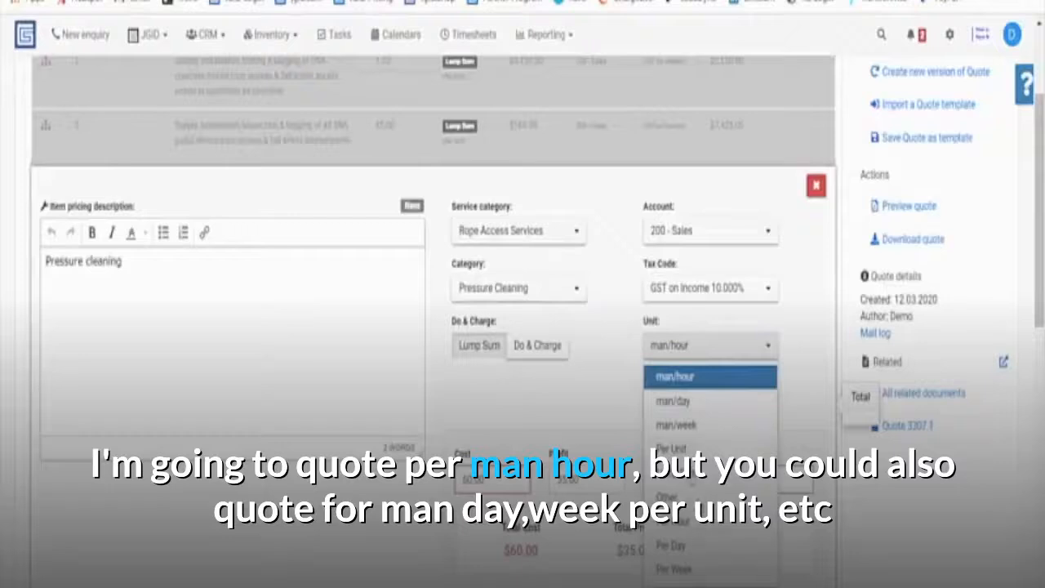
{"action": "left_click", "coordinate": [691, 376]}
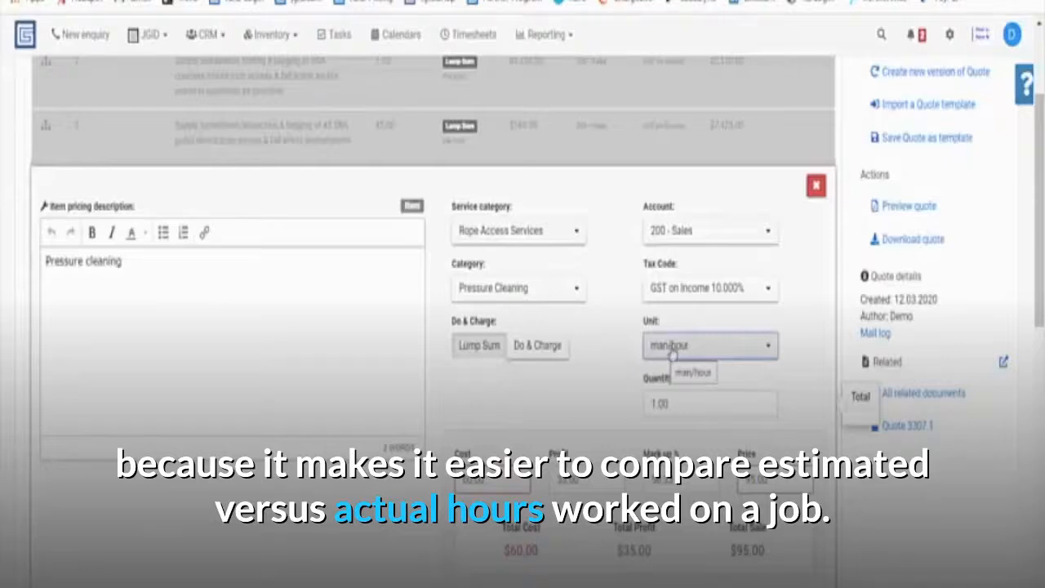
{"action": "left_click", "coordinate": [644, 412]}
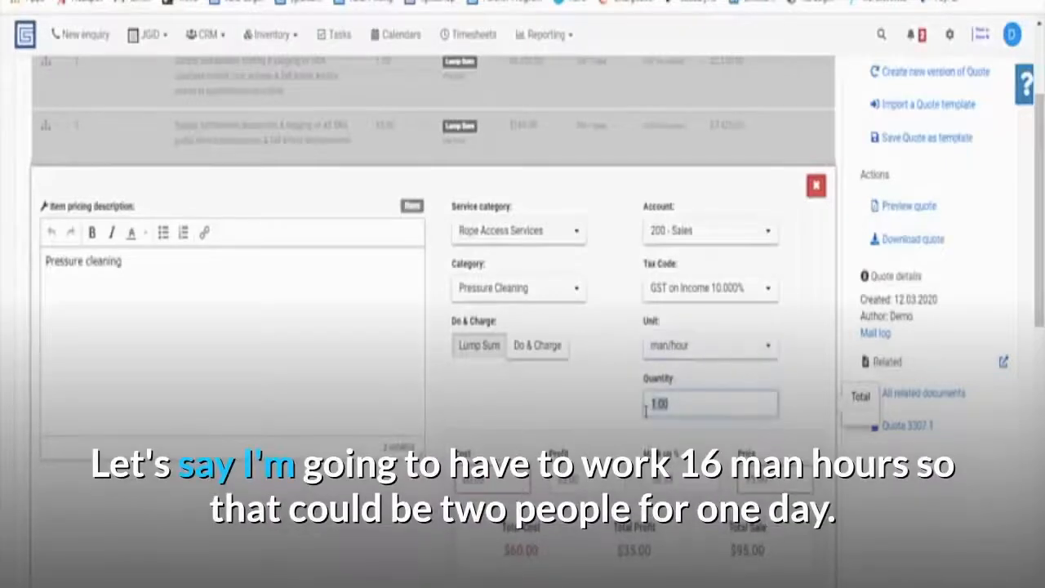
{"action": "type", "text": "16"}
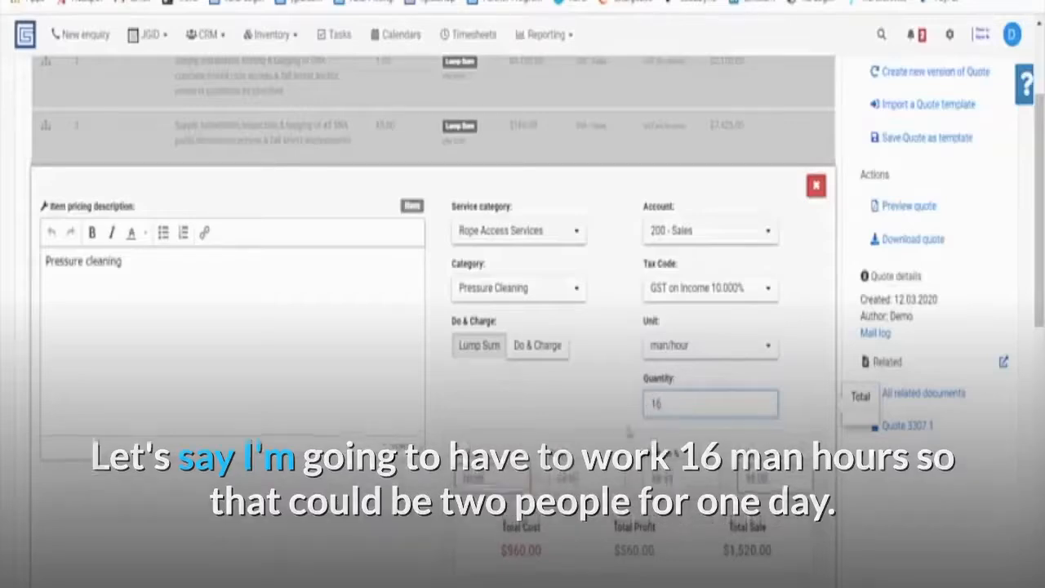
{"action": "left_click", "coordinate": [471, 480]}
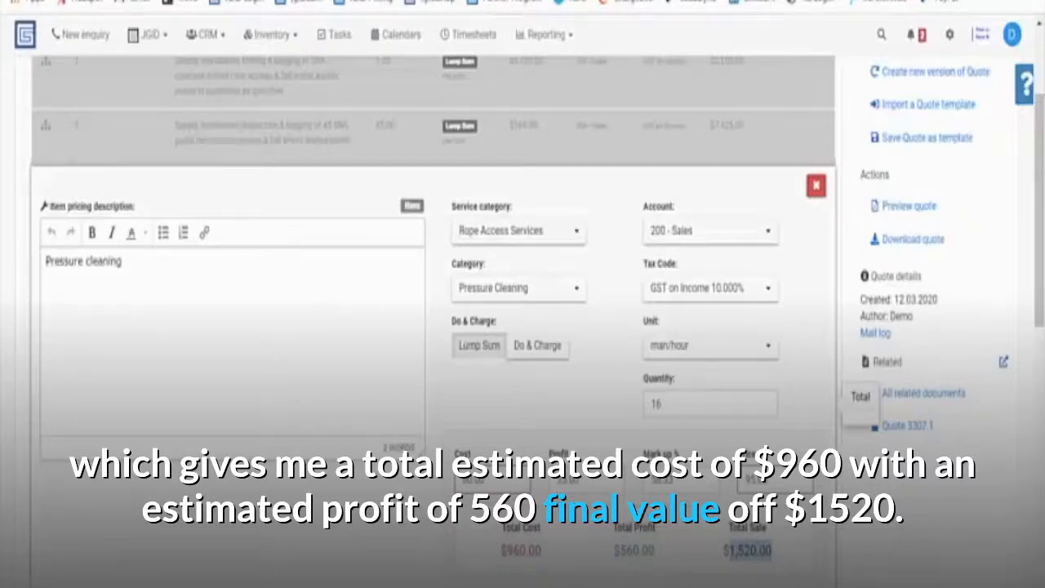
{"action": "left_click", "coordinate": [782, 582]}
{"action": "scroll", "coordinate": [256, 300], "scroll_direction": "up", "scroll_amount": 3}
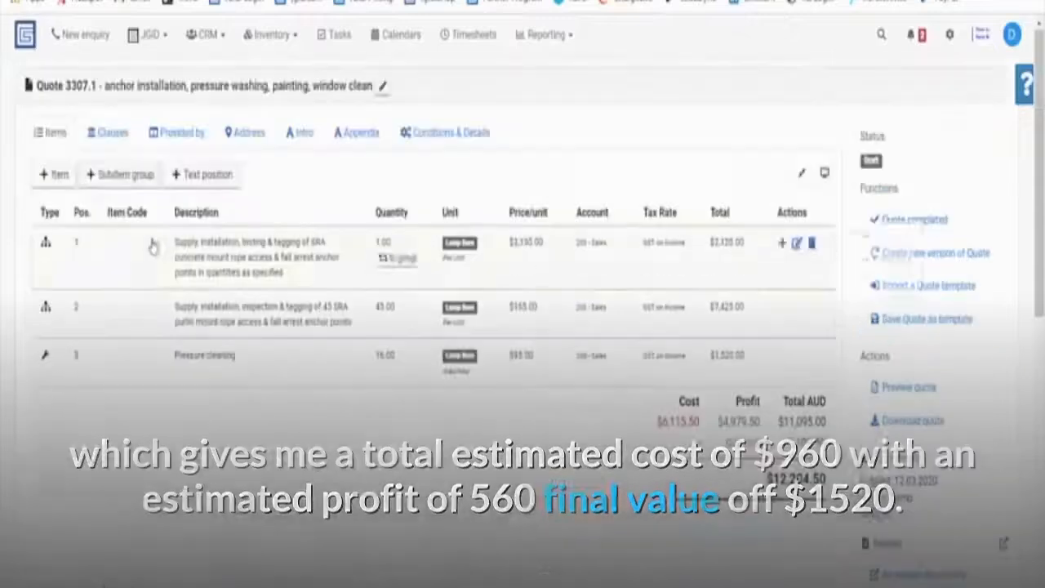
Add the Rope Access Services Painting item from a 'paint' search as Do & Charge with quantity 0.
{"action": "left_click", "coordinate": [59, 177]}
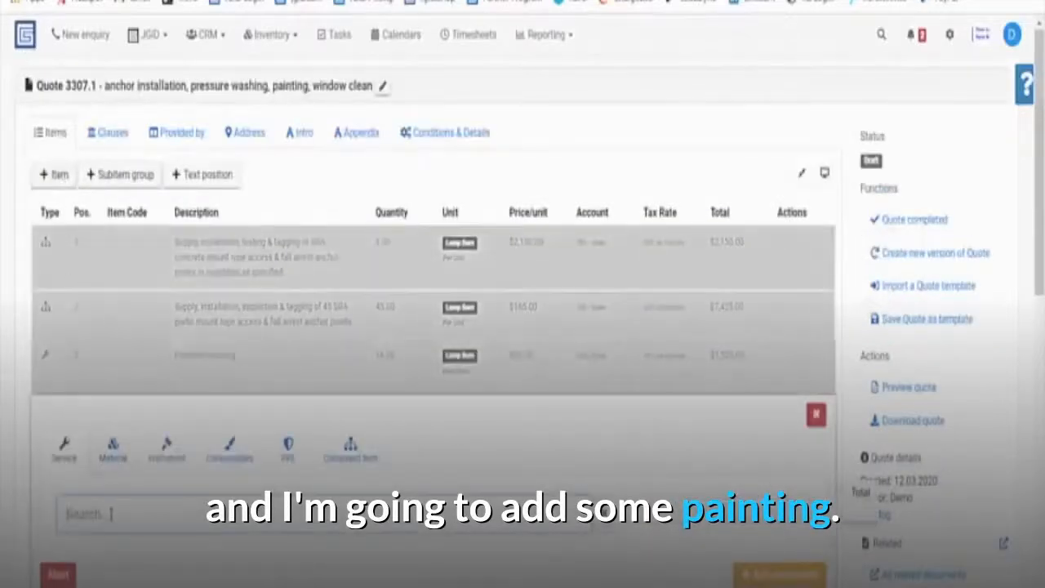
{"action": "type", "text": "paint"}
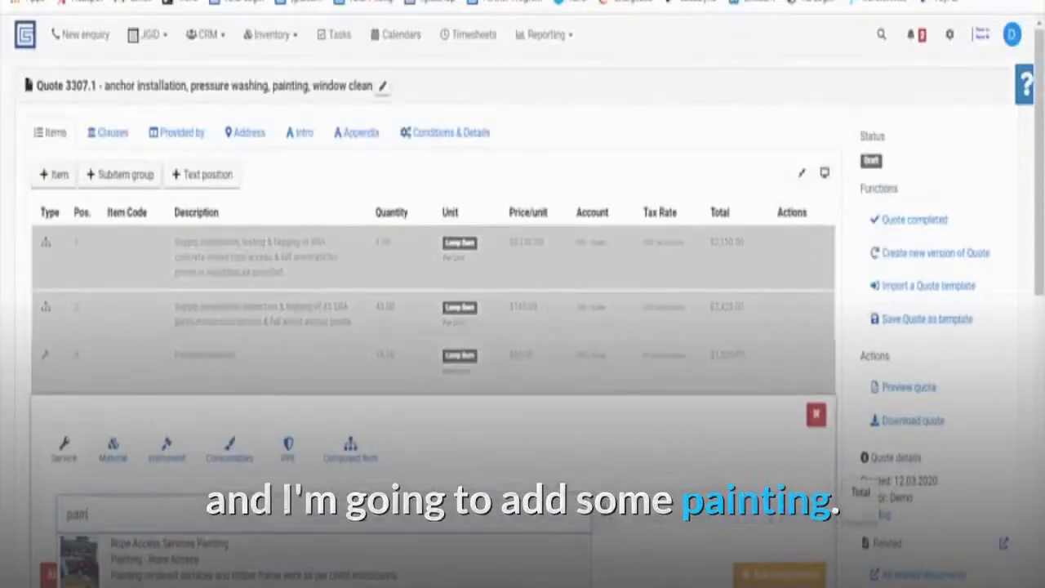
{"action": "left_click", "coordinate": [140, 560]}
{"action": "scroll", "coordinate": [140, 560], "scroll_direction": "down", "scroll_amount": 1}
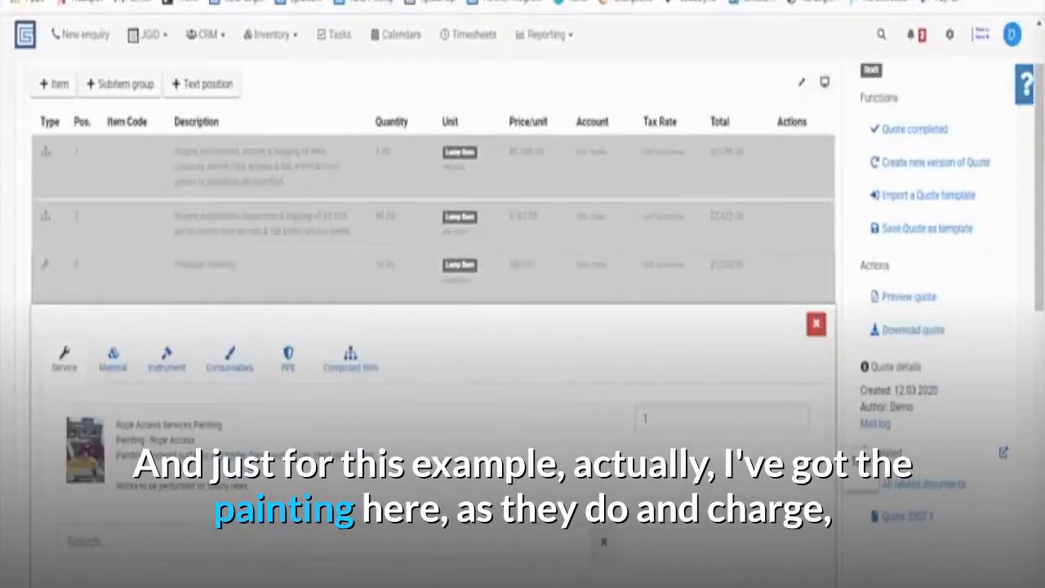
{"action": "scroll", "coordinate": [540, 404], "scroll_direction": "down", "scroll_amount": 1}
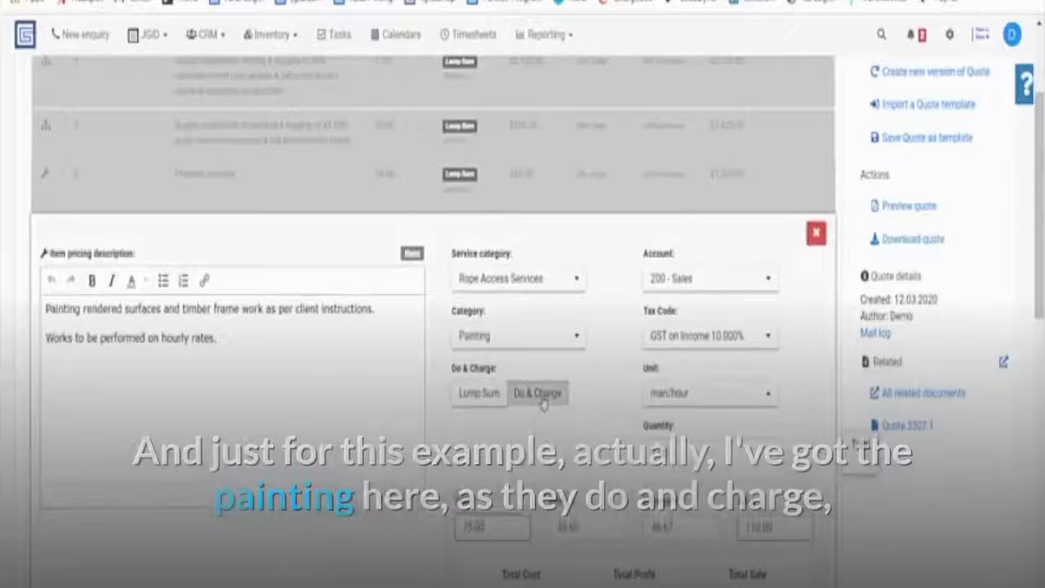
{"action": "left_click", "coordinate": [481, 395]}
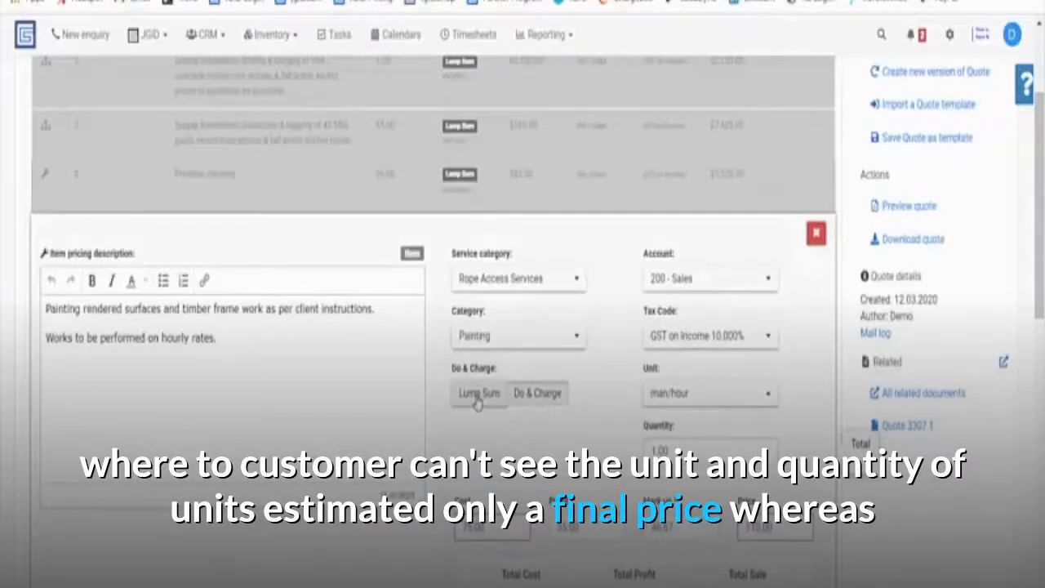
{"action": "left_click", "coordinate": [532, 394]}
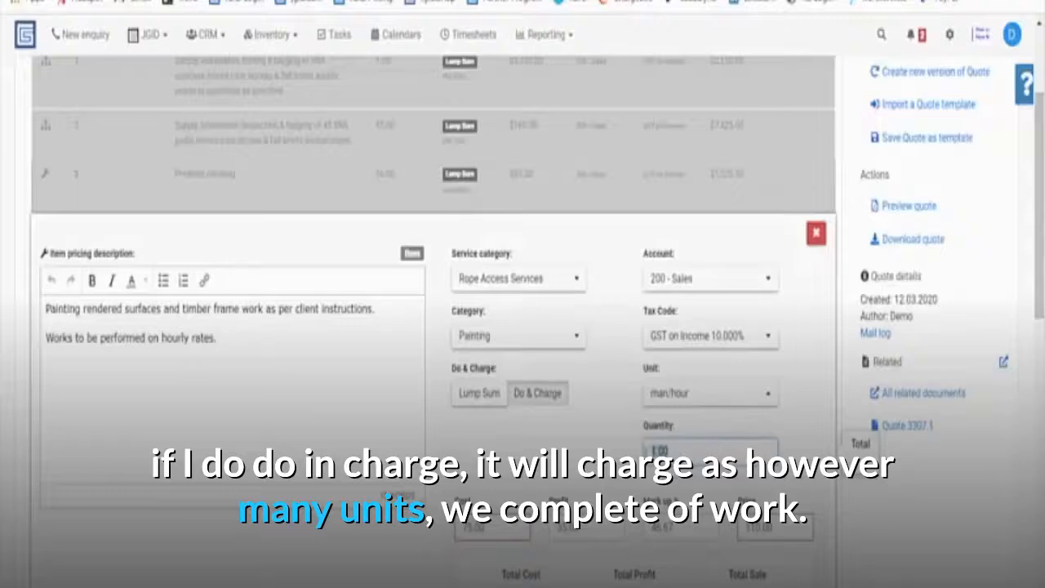
{"action": "type", "text": "0"}
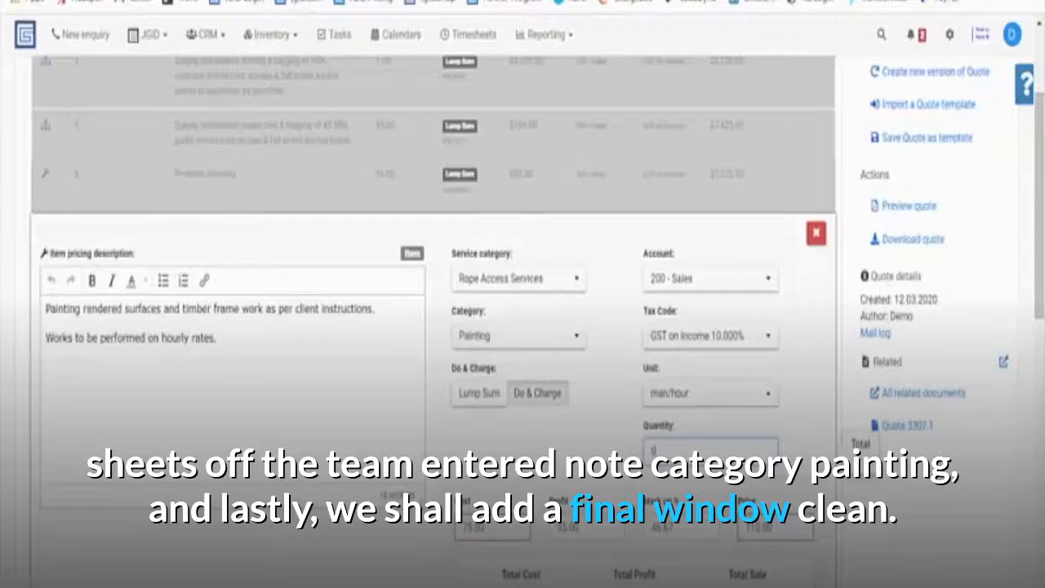
{"action": "scroll", "coordinate": [102, 239], "scroll_direction": "up", "scroll_amount": 3}
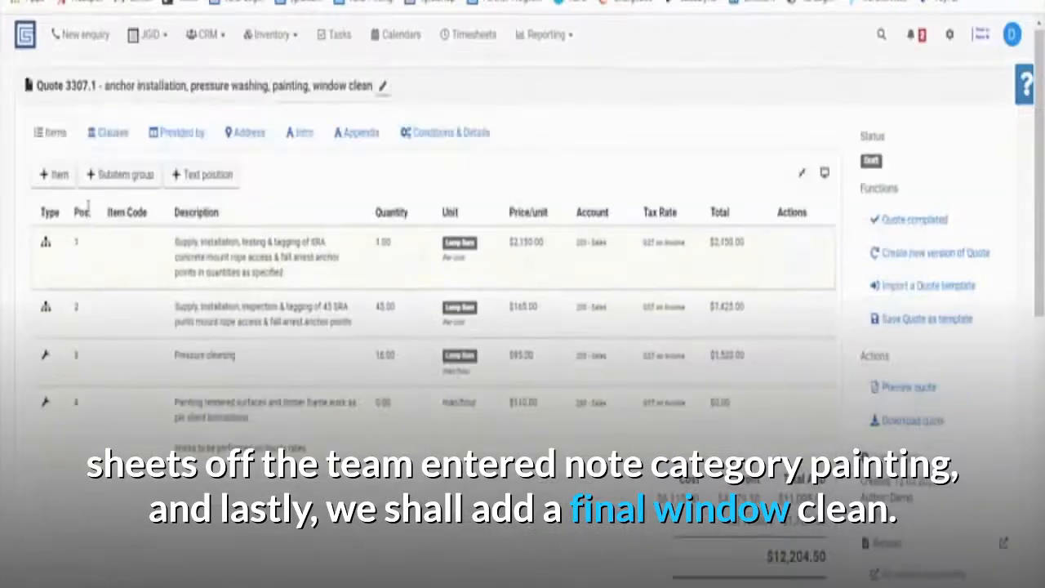
Add the Window Cleaning item from a 'wind' search, keeping lump sum and typing quantity 166.
{"action": "left_click", "coordinate": [49, 174]}
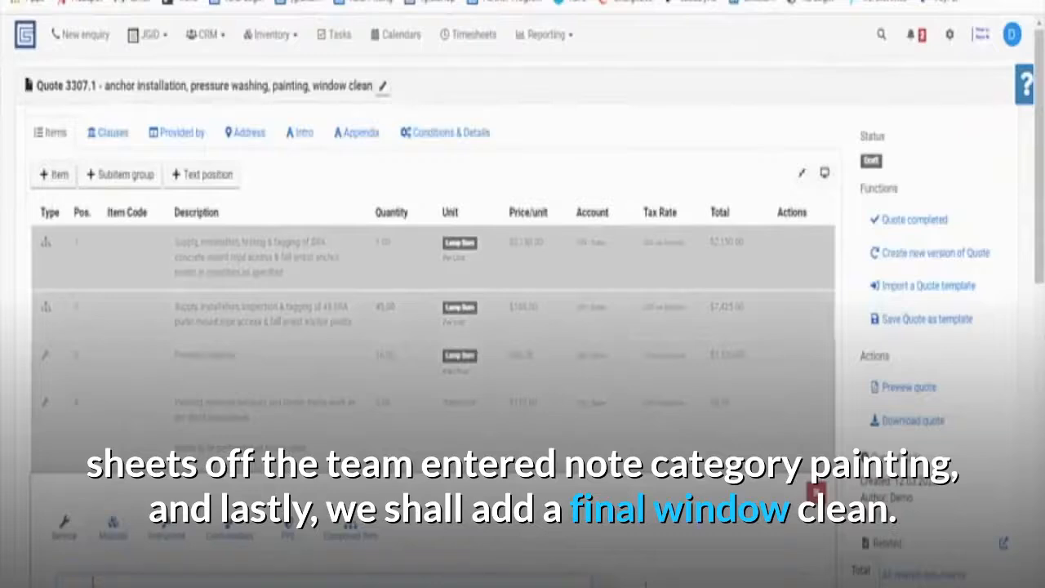
{"action": "type", "text": "wind"}
{"action": "scroll", "coordinate": [188, 457], "scroll_direction": "down", "scroll_amount": 2}
{"action": "left_click", "coordinate": [187, 466]}
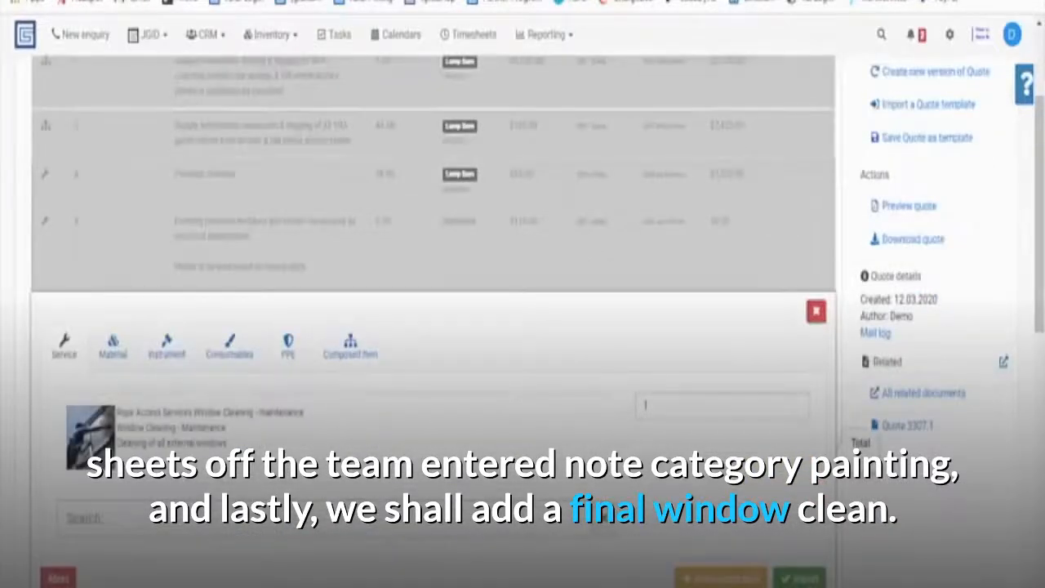
{"action": "left_click", "coordinate": [798, 578]}
{"action": "left_click", "coordinate": [481, 471]}
{"action": "scroll", "coordinate": [692, 437], "scroll_direction": "down", "scroll_amount": 1}
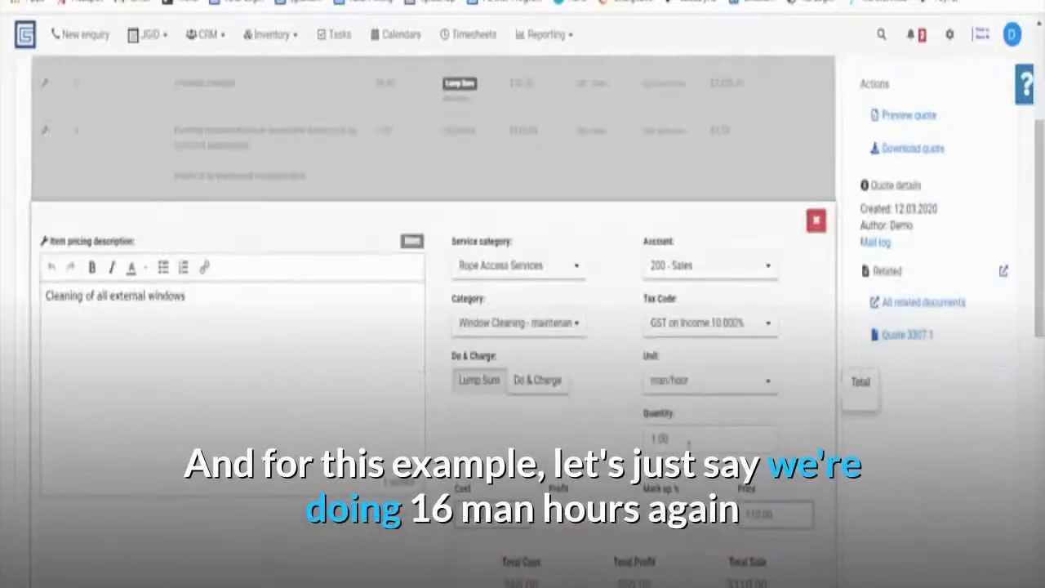
{"action": "left_click_drag", "start_coordinate": [684, 441], "coordinate": [645, 439]}
{"action": "type", "text": "16"}
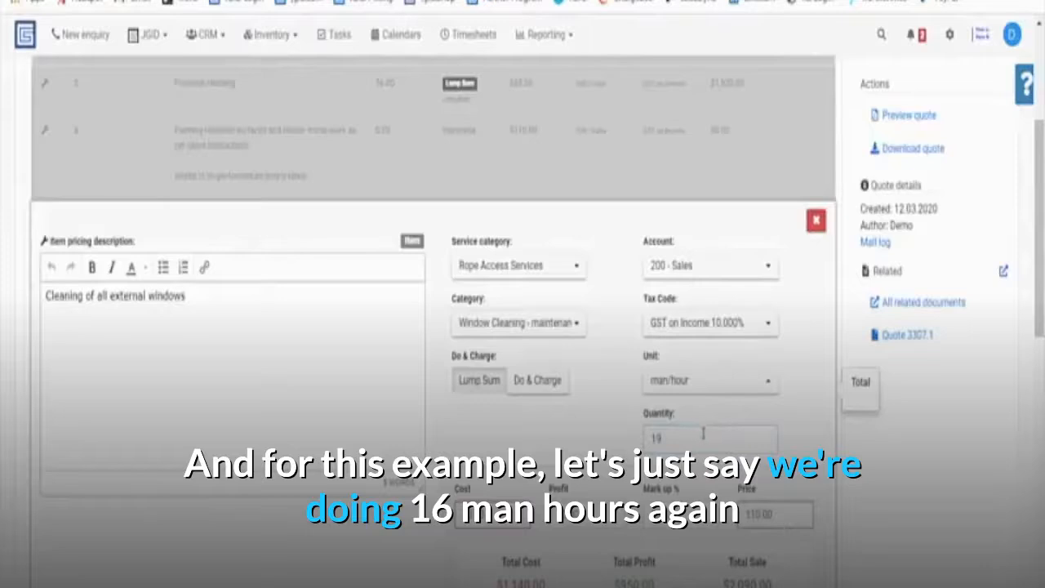
{"action": "type", "text": "6"}
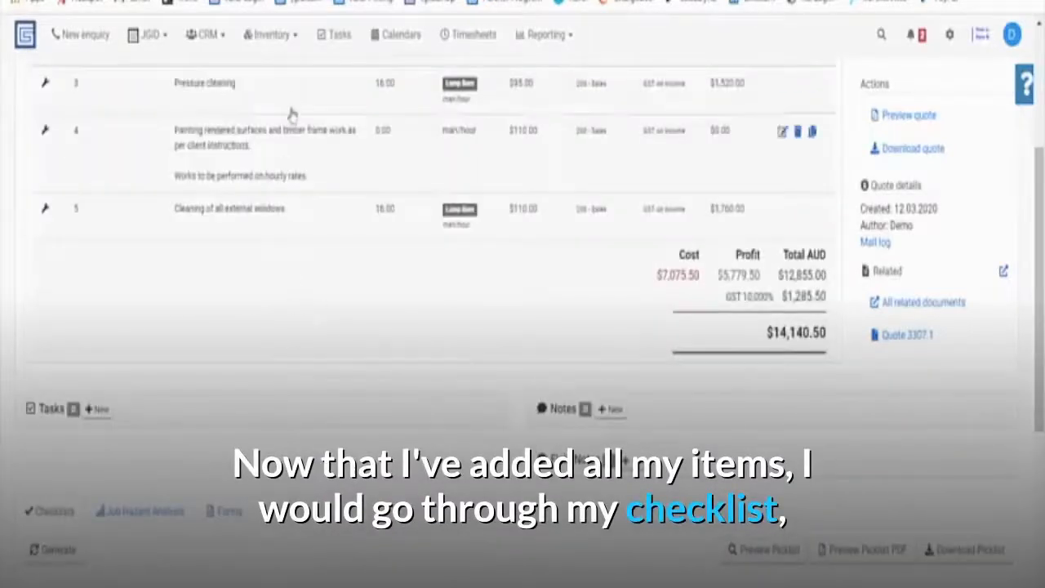
Add EWP and Rope Access to the Access checklist.
{"action": "scroll", "coordinate": [244, 335], "scroll_direction": "down", "scroll_amount": 2}
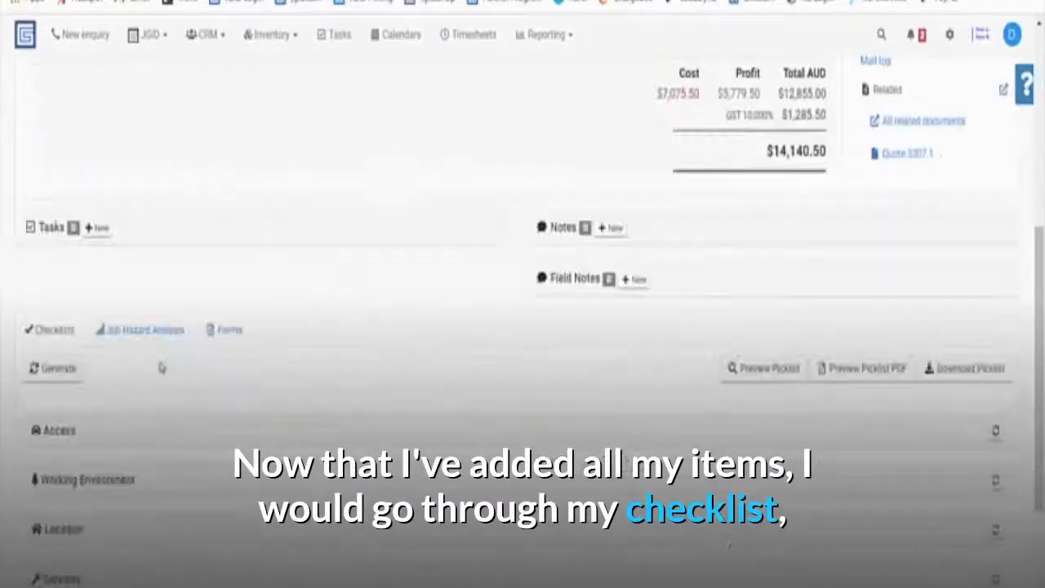
{"action": "scroll", "coordinate": [52, 440], "scroll_direction": "down", "scroll_amount": 1}
{"action": "left_click", "coordinate": [56, 349]}
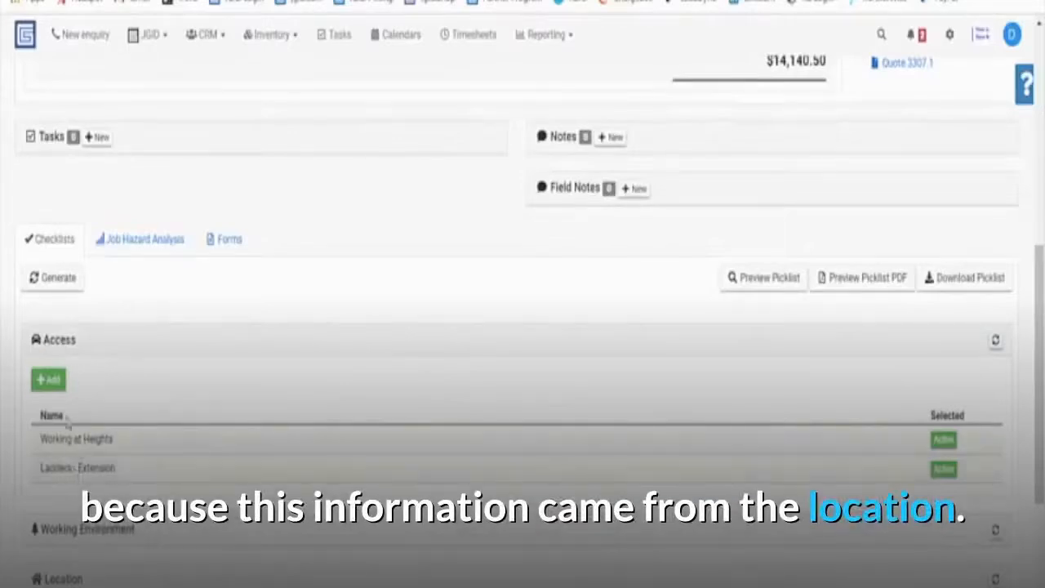
{"action": "left_click", "coordinate": [49, 380]}
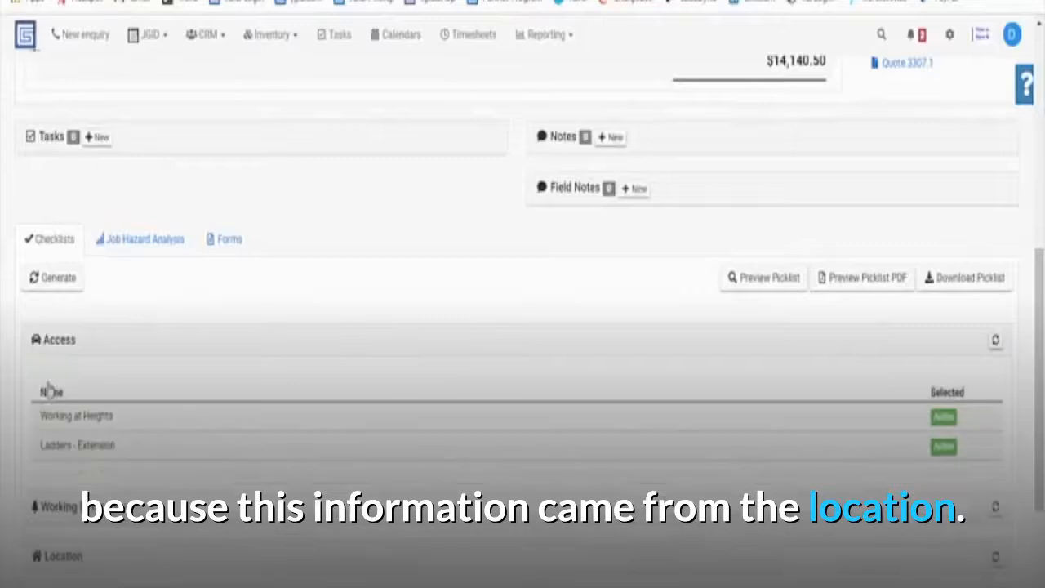
{"action": "left_click", "coordinate": [114, 397]}
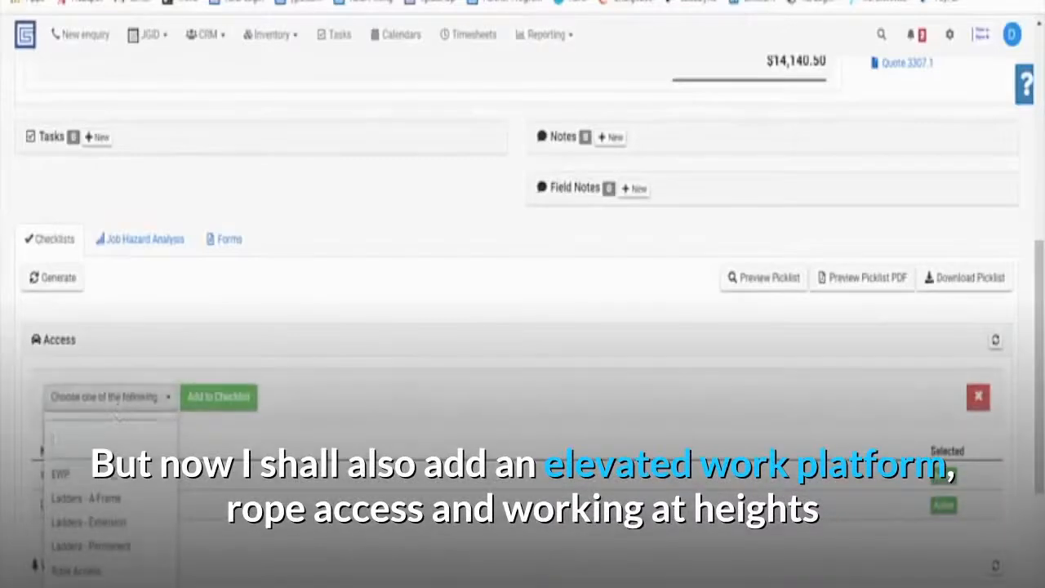
{"action": "left_click", "coordinate": [115, 473]}
{"action": "left_click", "coordinate": [128, 574]}
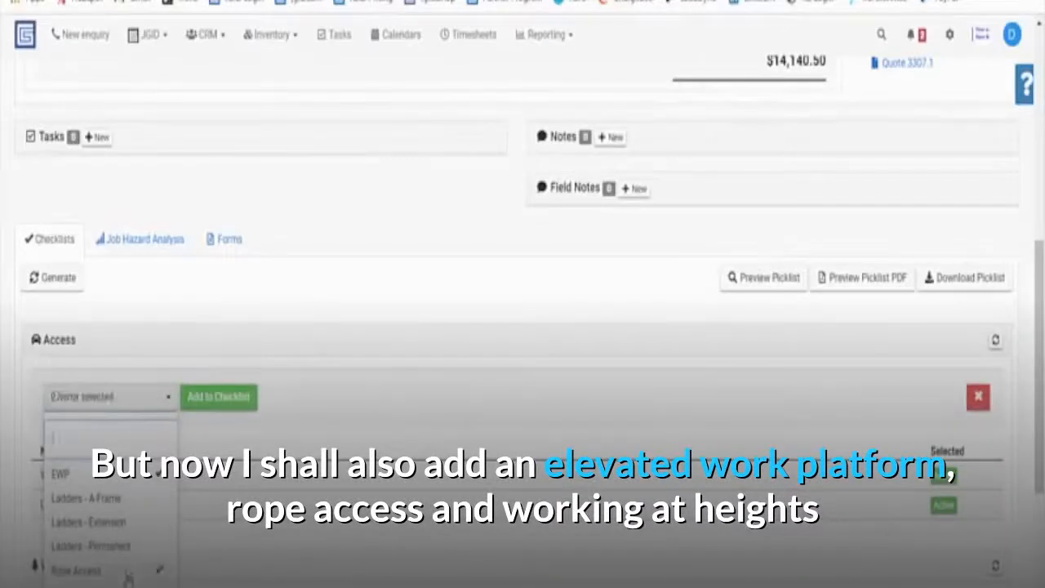
{"action": "left_click", "coordinate": [219, 397]}
{"action": "left_click", "coordinate": [77, 349]}
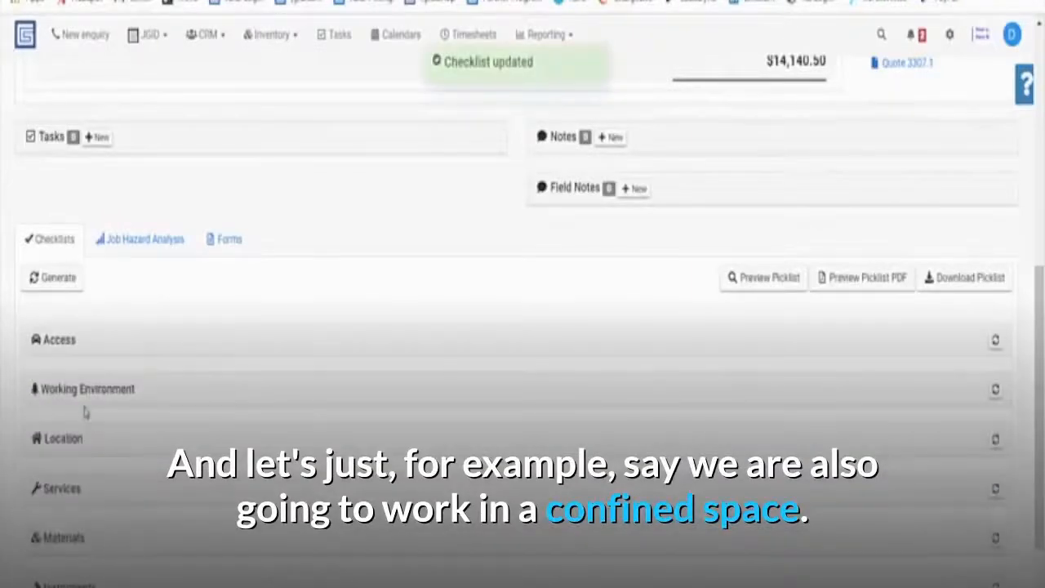
Add Confined Spaces to the Working Environment checklist.
{"action": "left_click", "coordinate": [88, 387]}
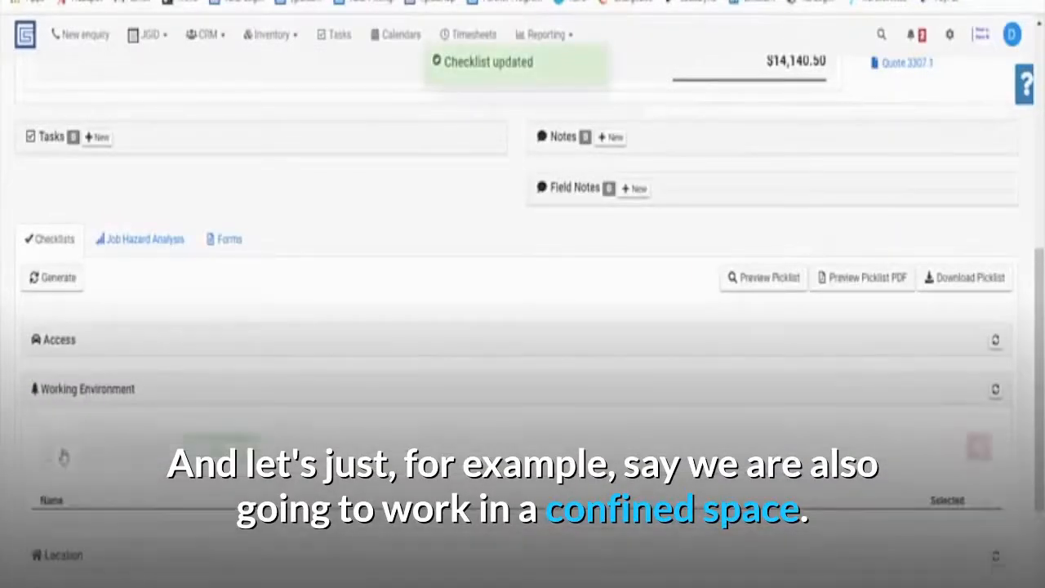
{"action": "left_click", "coordinate": [84, 449]}
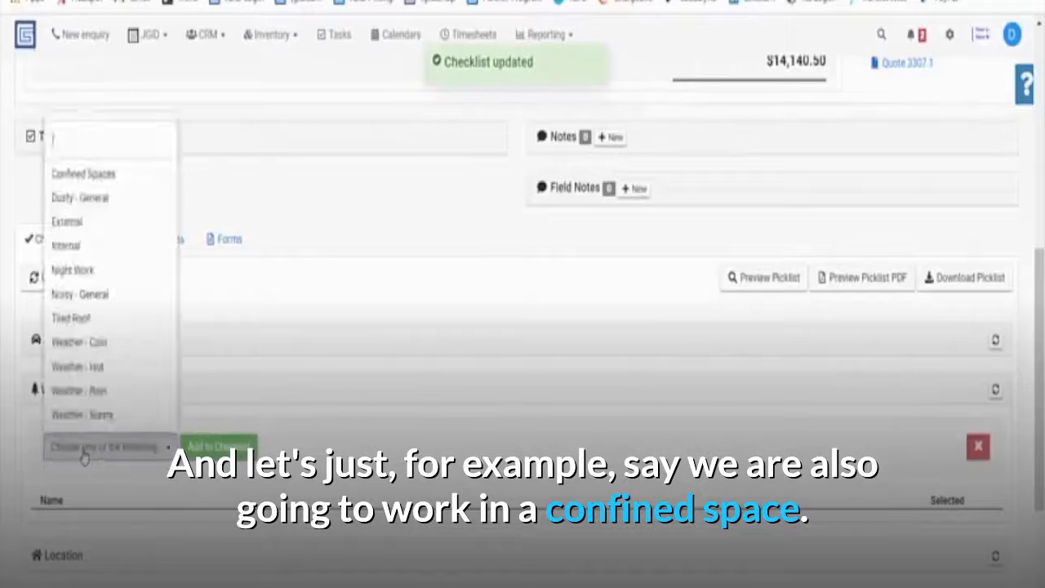
{"action": "left_click", "coordinate": [97, 182]}
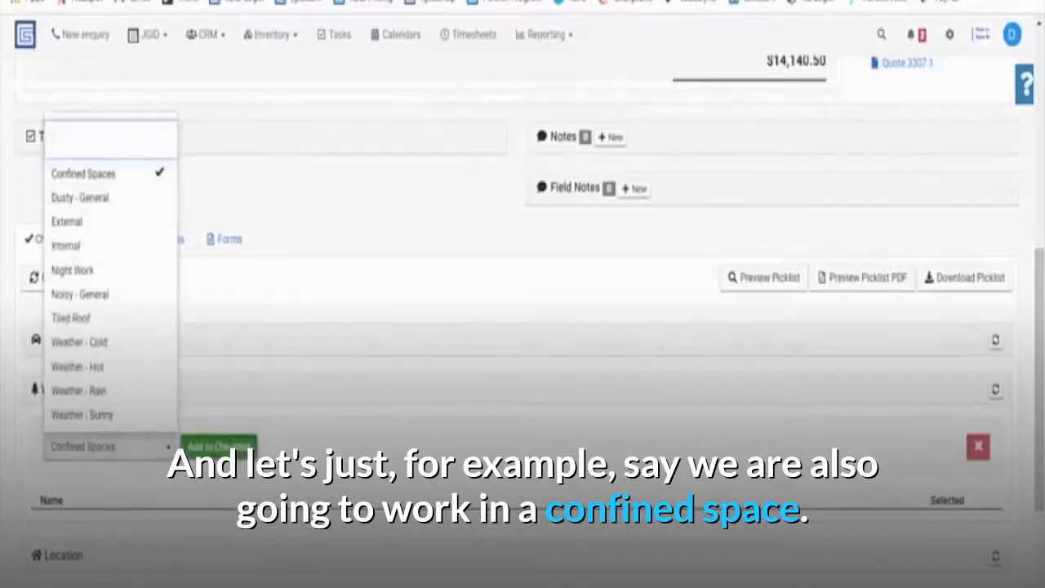
{"action": "left_click", "coordinate": [220, 446]}
{"action": "left_click", "coordinate": [87, 400]}
{"action": "scroll", "coordinate": [86, 405], "scroll_direction": "up", "scroll_amount": 10}
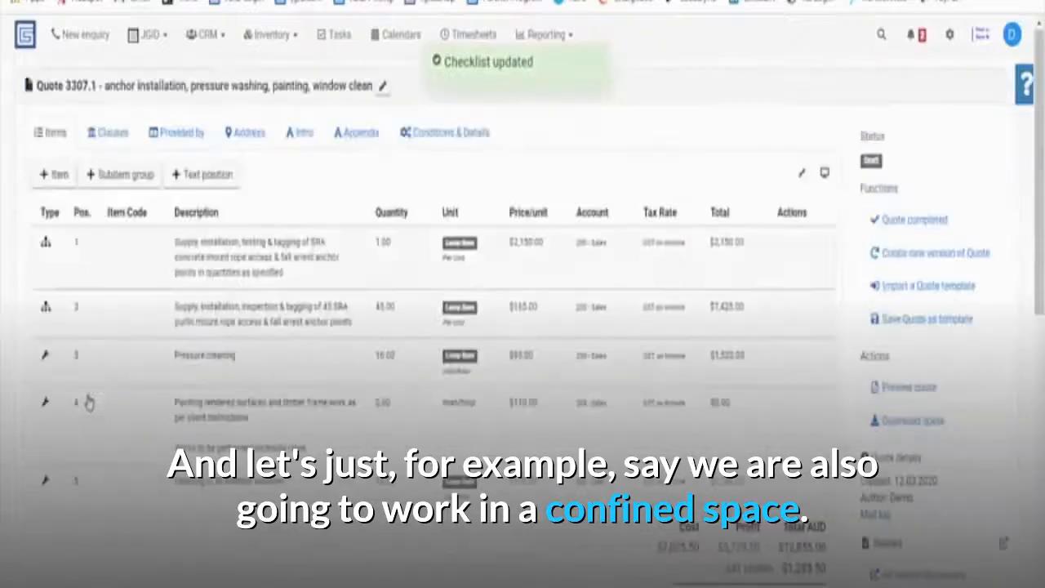
Show the quote's clauses and regenerate the automatic clauses from the job categories.
{"action": "left_click", "coordinate": [110, 134]}
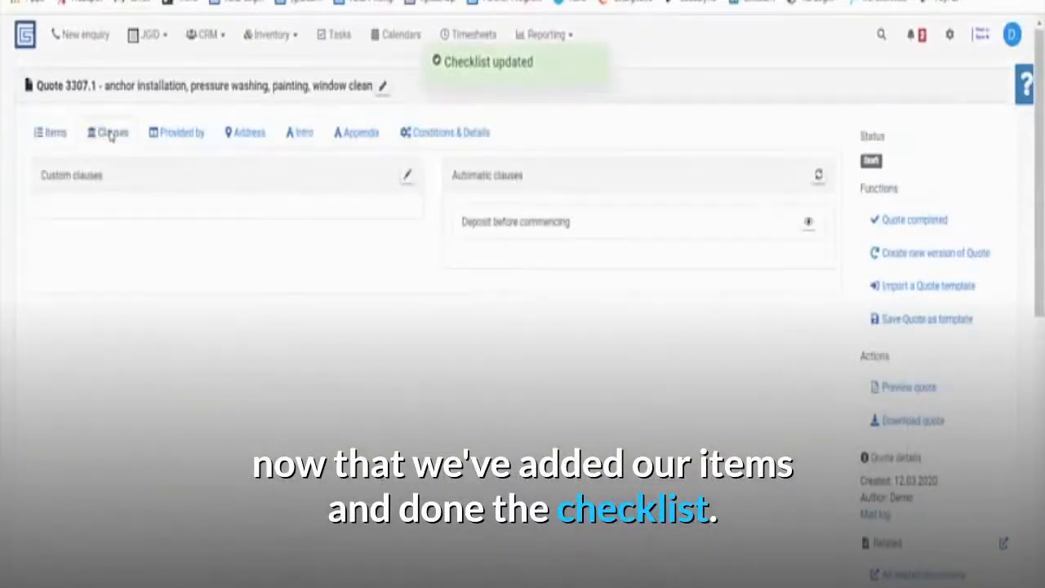
{"action": "left_click", "coordinate": [572, 233]}
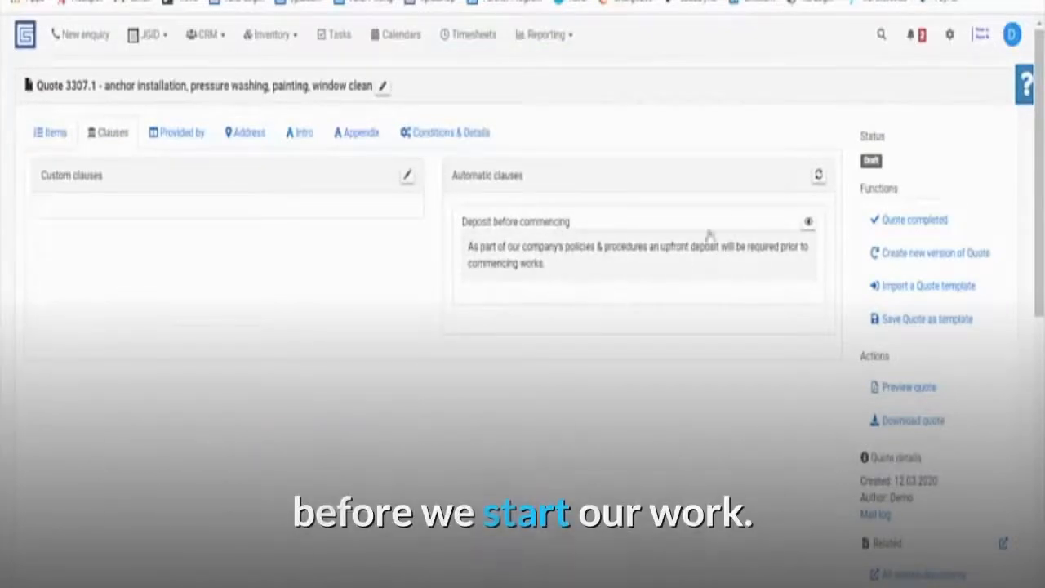
{"action": "left_click", "coordinate": [817, 177]}
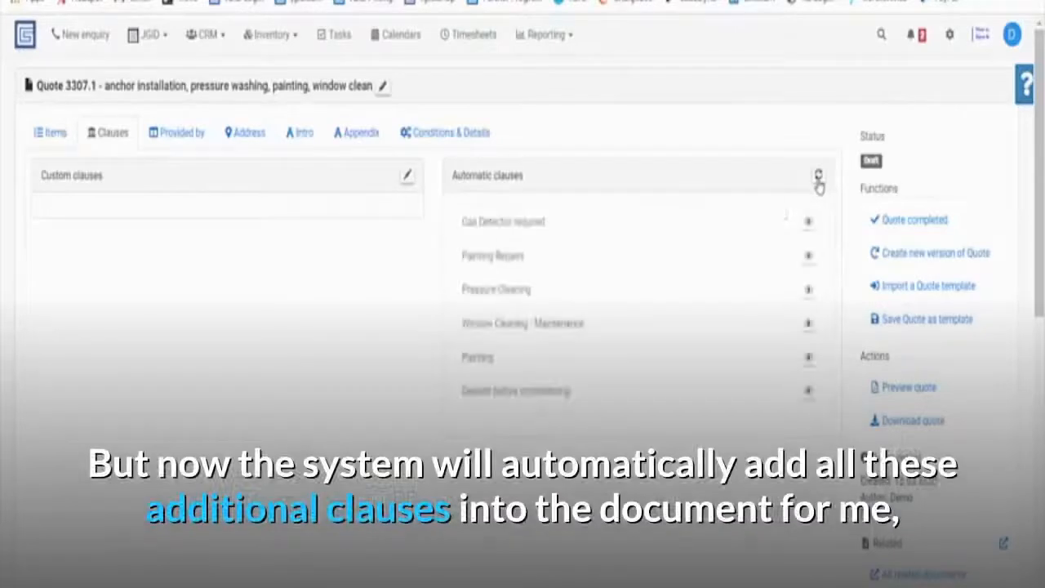
{"action": "scroll", "coordinate": [517, 238], "scroll_direction": "down", "scroll_amount": 1}
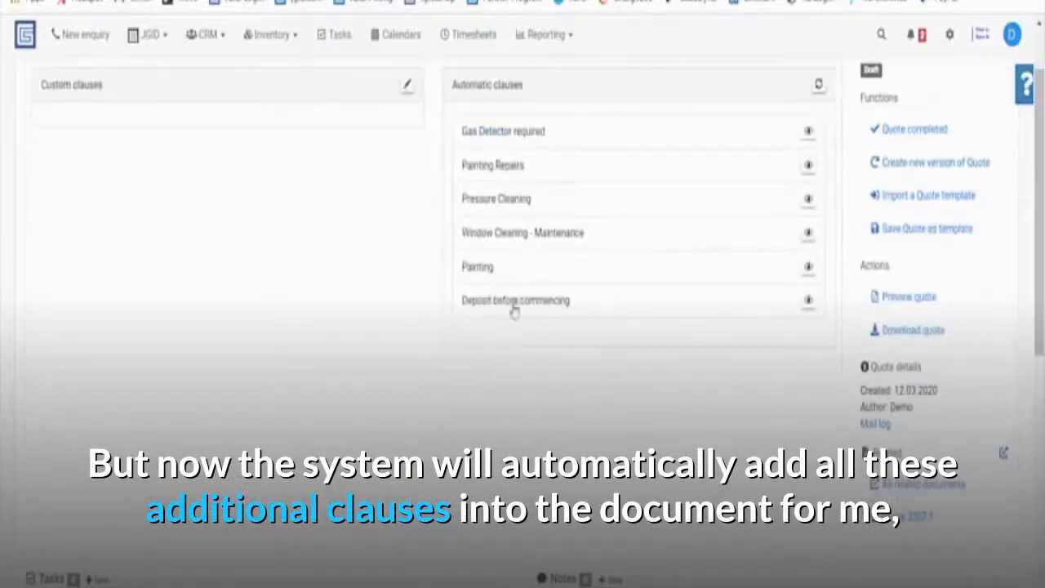
{"action": "scroll", "coordinate": [510, 186], "scroll_direction": "up", "scroll_amount": 1}
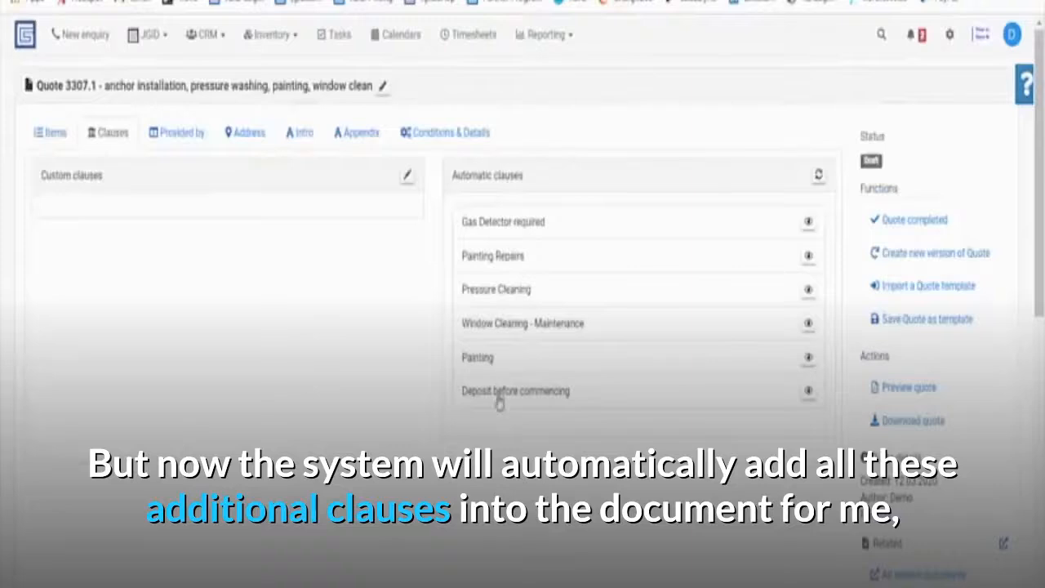
Expand the six category-based clauses to read them, then bring up the Provided by lists.
{"action": "left_click", "coordinate": [504, 225]}
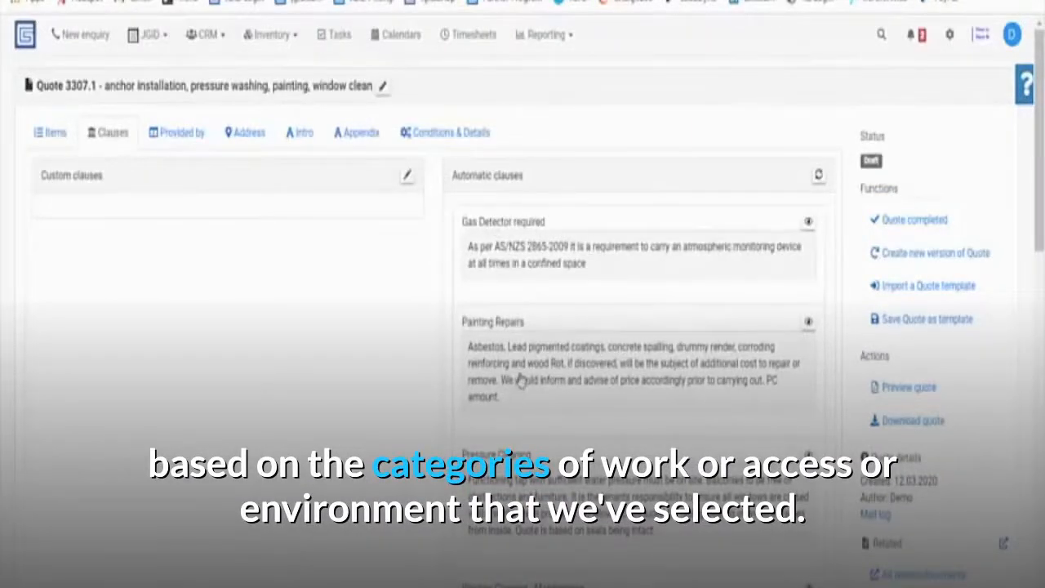
{"action": "scroll", "coordinate": [510, 422], "scroll_direction": "down", "scroll_amount": 1}
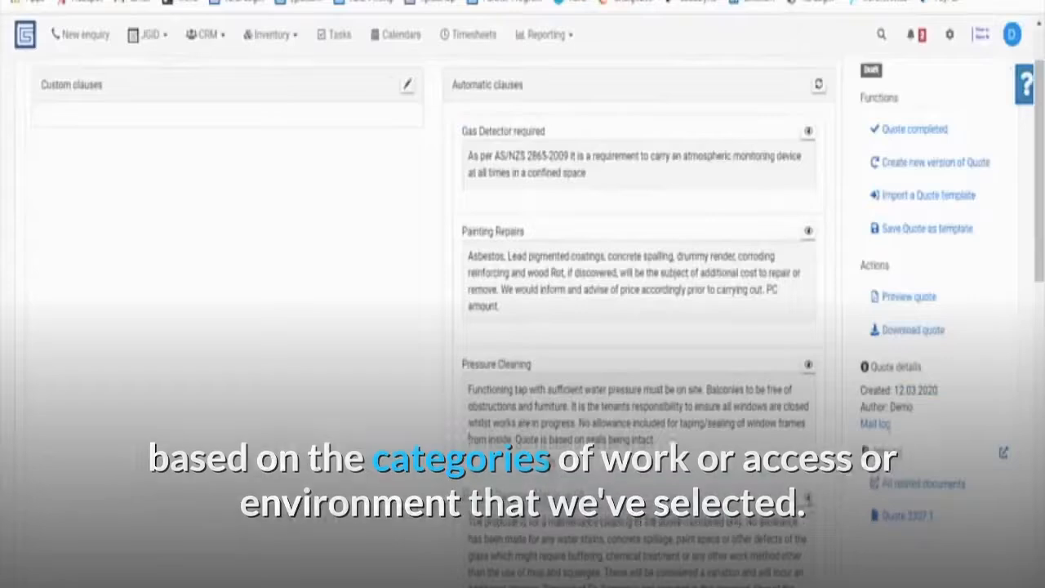
{"action": "scroll", "coordinate": [510, 326], "scroll_direction": "up", "scroll_amount": 1}
{"action": "left_click", "coordinate": [187, 144]}
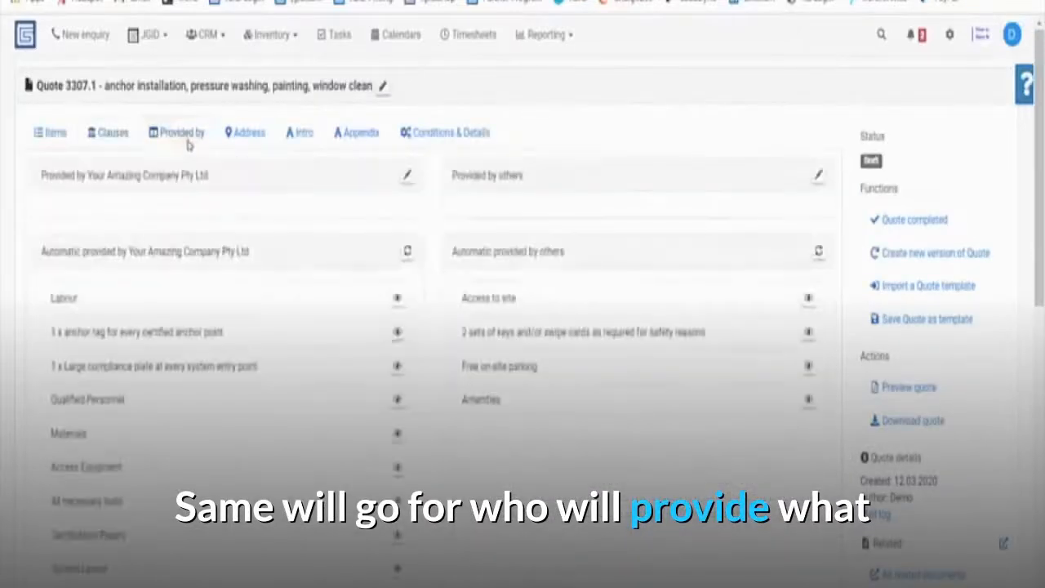
Refresh the automatic provided-by lists to match the job categories and view the introduction letter.
{"action": "left_click", "coordinate": [405, 253]}
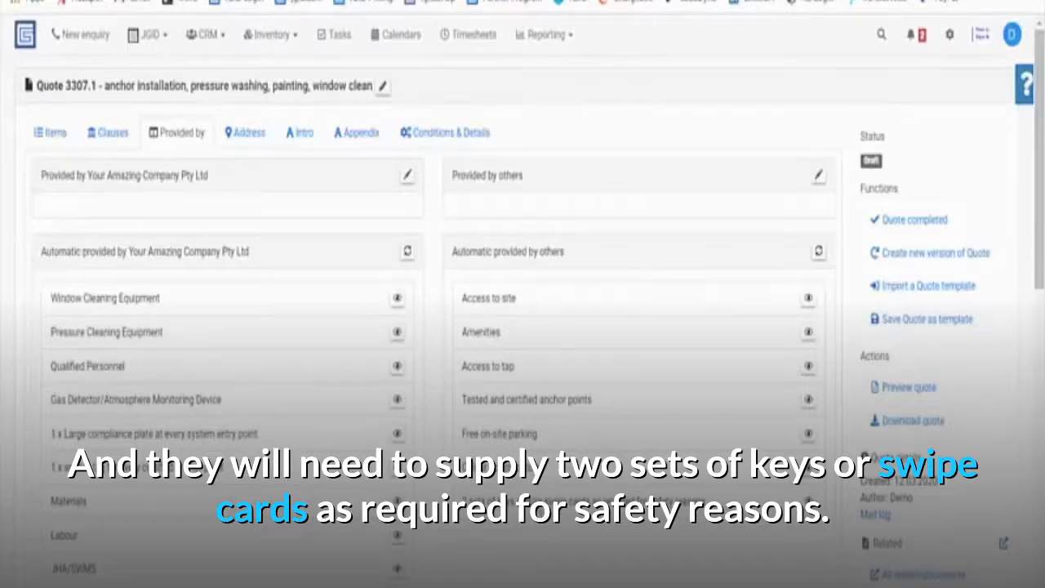
{"action": "left_click", "coordinate": [299, 133]}
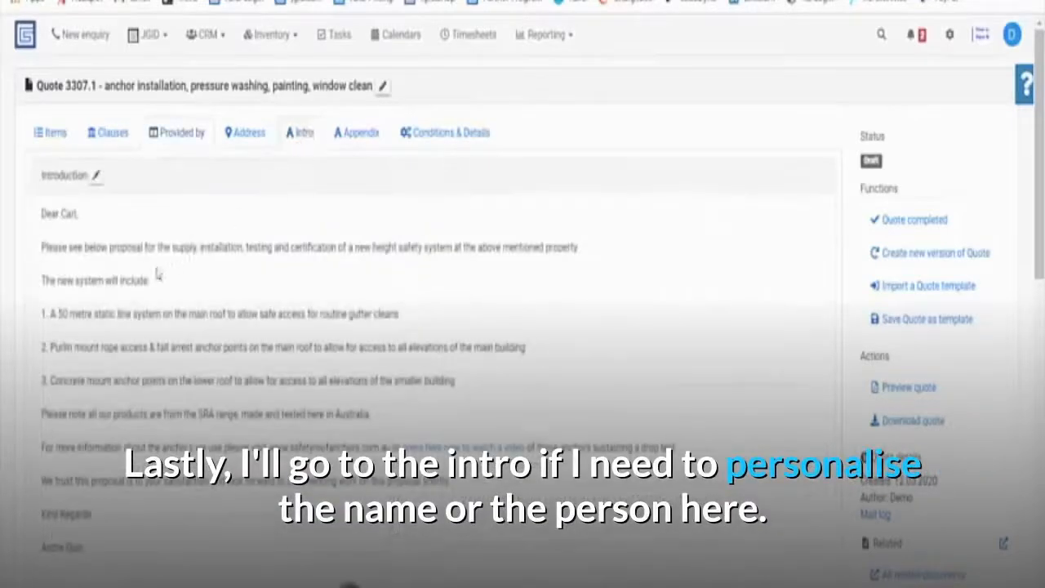
Edit the introduction so the greeting after 'Dear' uses the client contact's first name.
{"action": "double_click", "coordinate": [66, 214]}
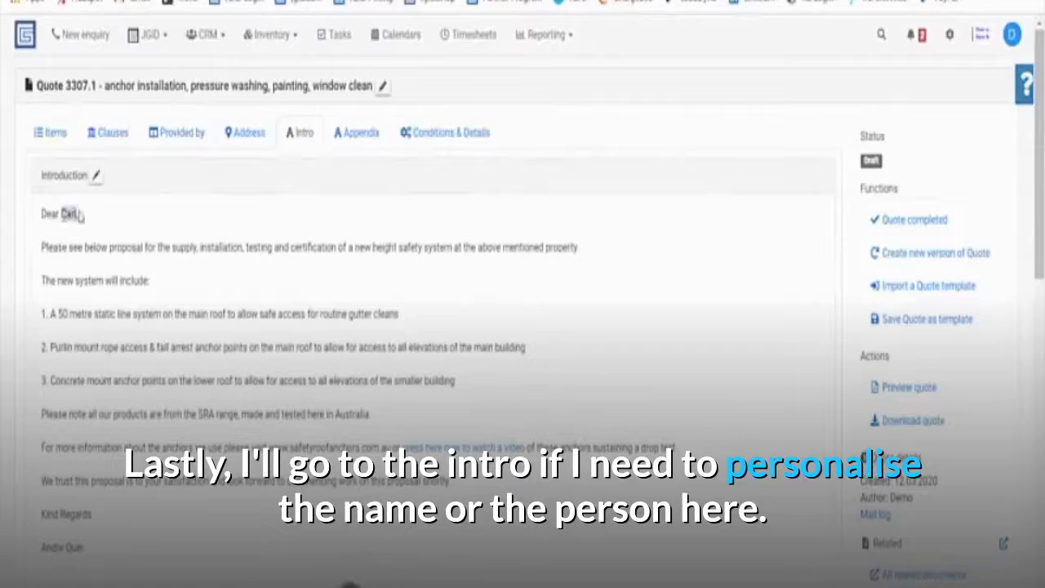
{"action": "left_click", "coordinate": [98, 177]}
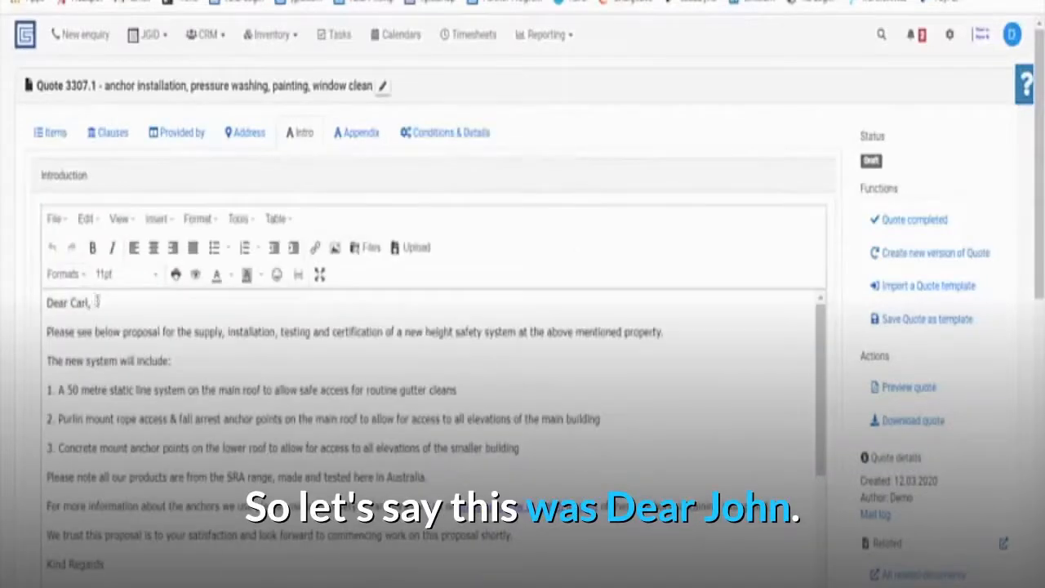
{"action": "double_click", "coordinate": [78, 302]}
{"action": "type", "text": "John"}
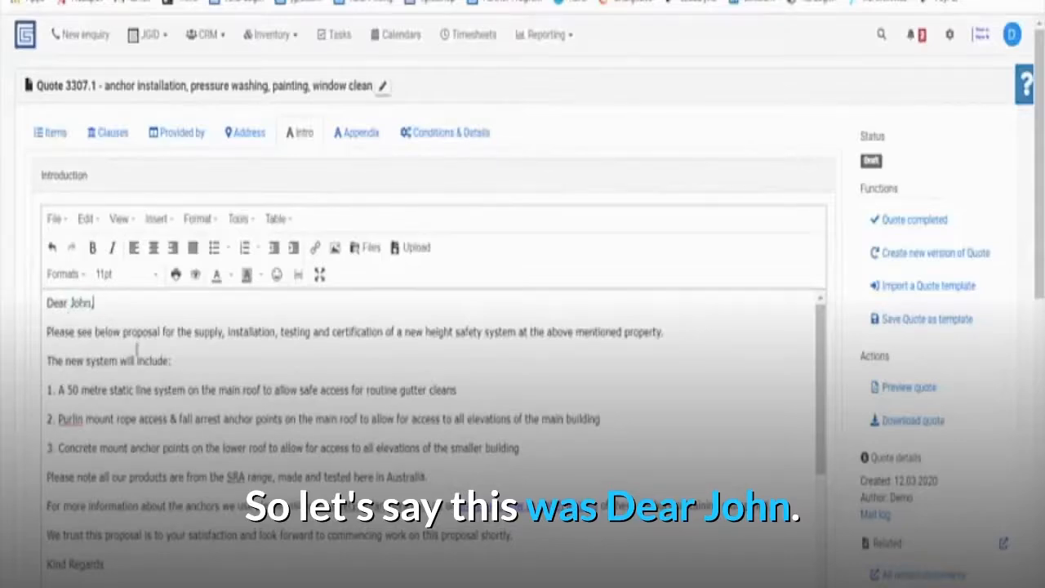
{"action": "scroll", "coordinate": [68, 318], "scroll_direction": "down", "scroll_amount": 3}
{"action": "scroll", "coordinate": [432, 408], "scroll_direction": "down", "scroll_amount": 3}
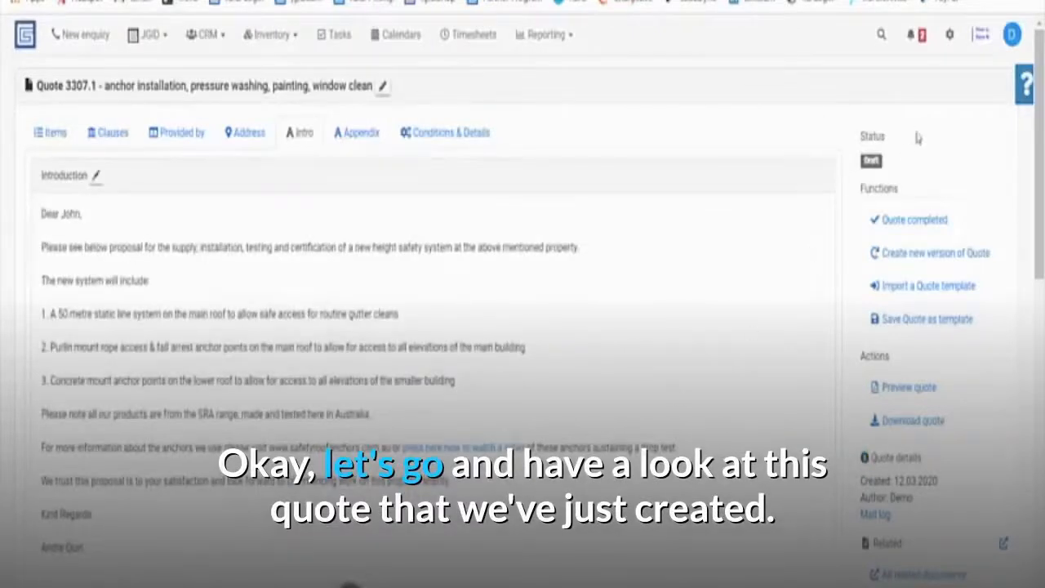
Preview the finished quote and review its line items, including item 4's description.
{"action": "left_click", "coordinate": [888, 387]}
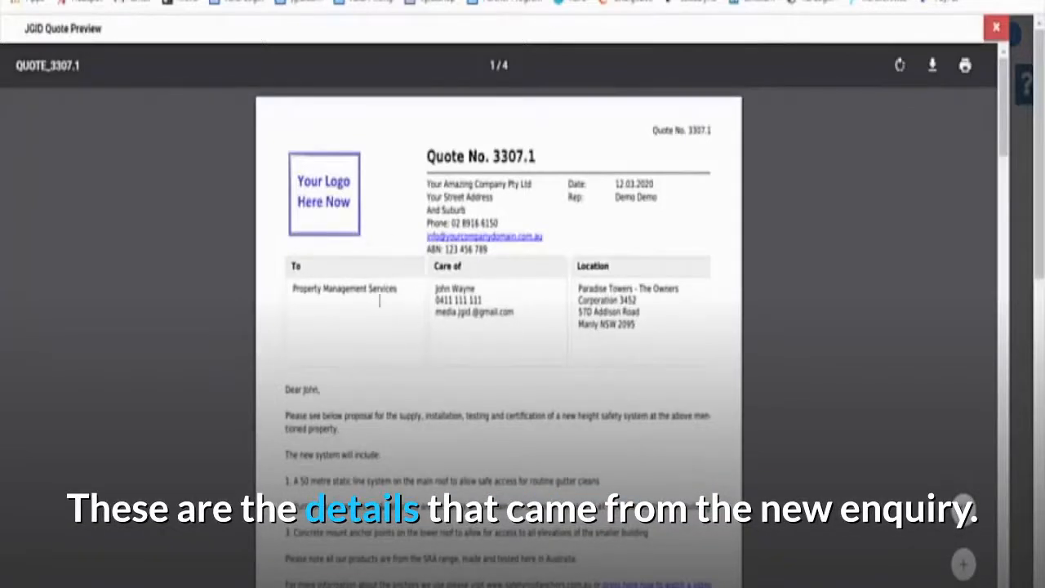
{"action": "scroll", "coordinate": [486, 300], "scroll_direction": "down", "scroll_amount": 2}
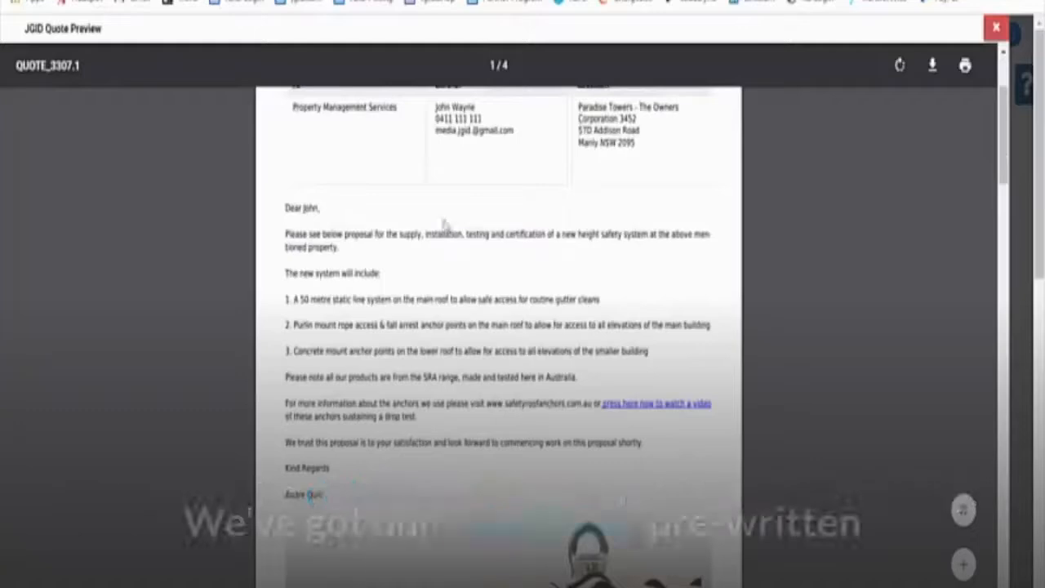
{"action": "scroll", "coordinate": [461, 426], "scroll_direction": "down", "scroll_amount": 2}
{"action": "scroll", "coordinate": [461, 426], "scroll_direction": "down", "scroll_amount": 6}
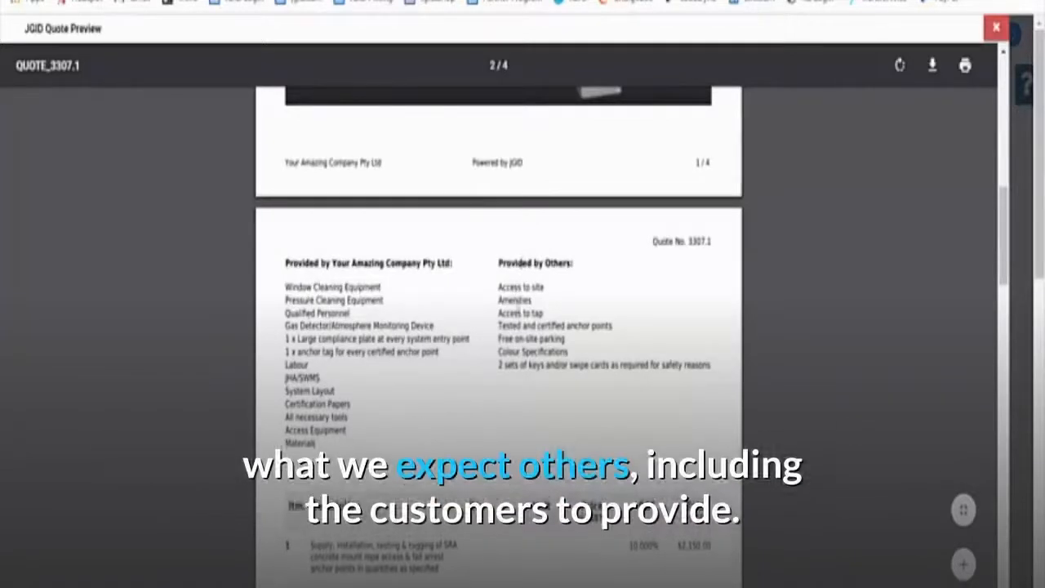
{"action": "scroll", "coordinate": [527, 390], "scroll_direction": "down", "scroll_amount": 5}
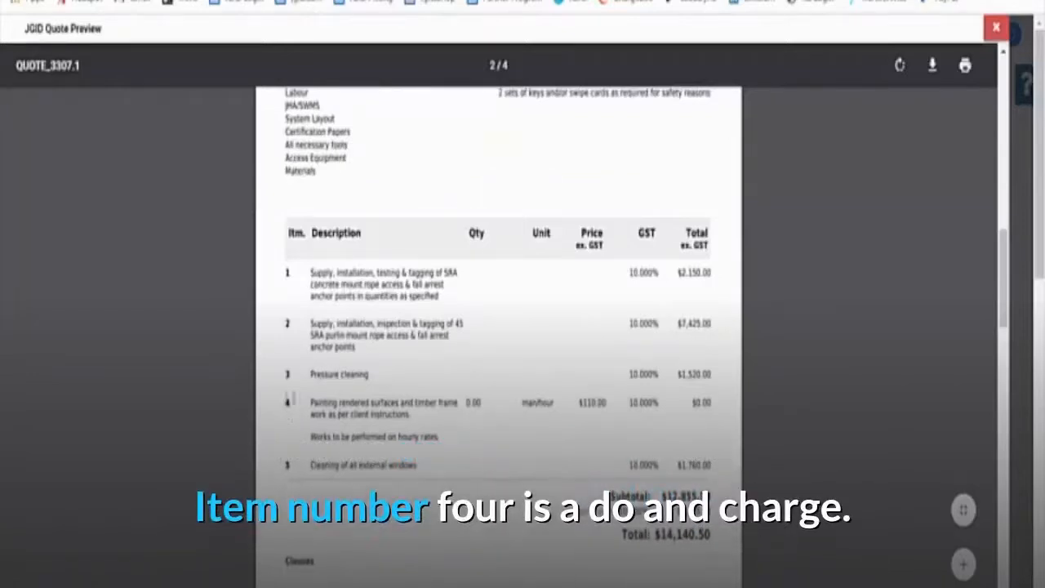
{"action": "left_click_drag", "start_coordinate": [310, 402], "coordinate": [718, 402]}
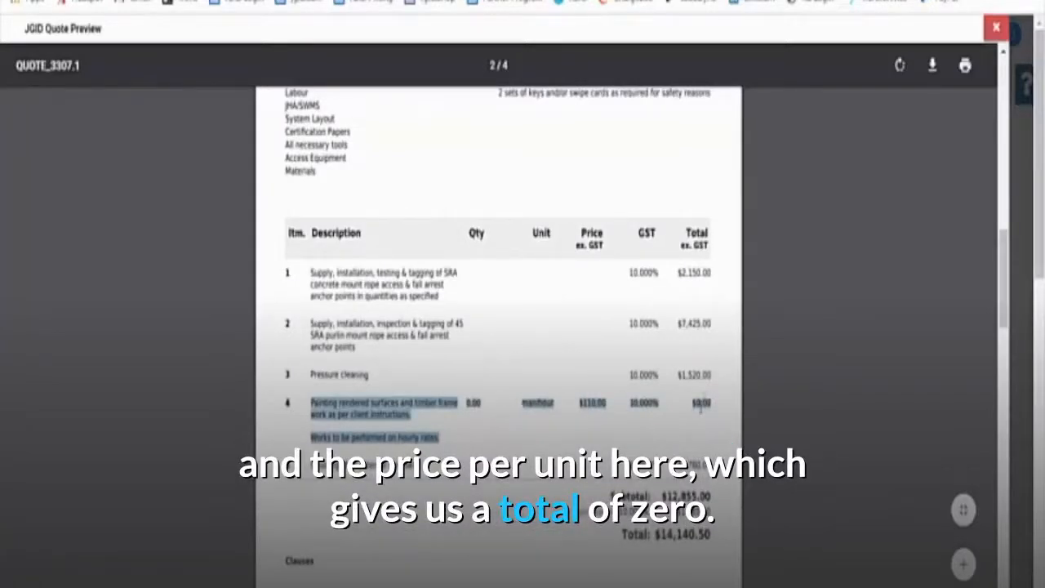
{"action": "left_click", "coordinate": [701, 407]}
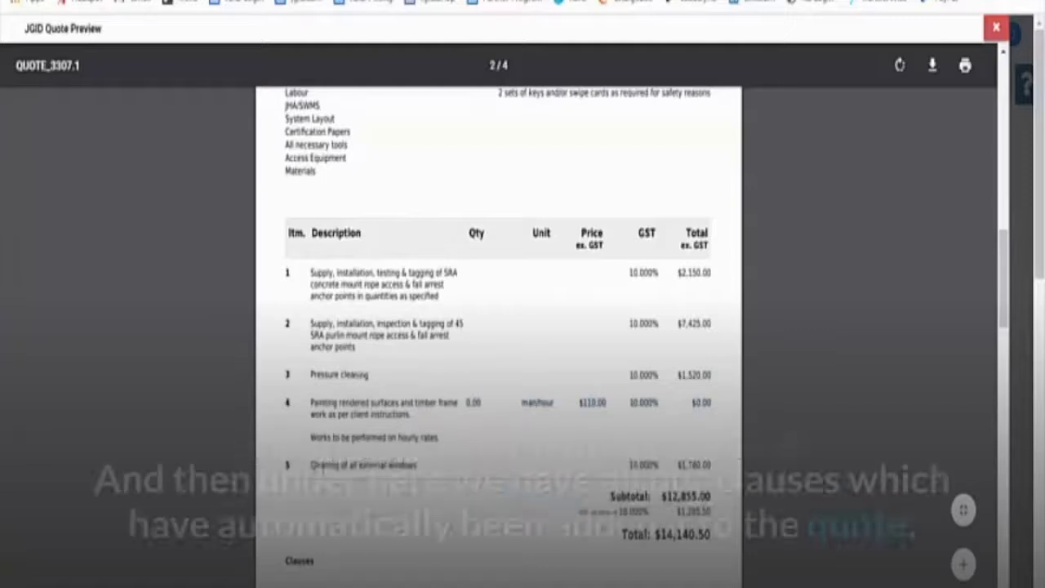
Read through the clauses, terms, client signature and terms of trade, then close the preview.
{"action": "scroll", "coordinate": [688, 407], "scroll_direction": "down", "scroll_amount": 3}
{"action": "scroll", "coordinate": [314, 287], "scroll_direction": "down", "scroll_amount": 1}
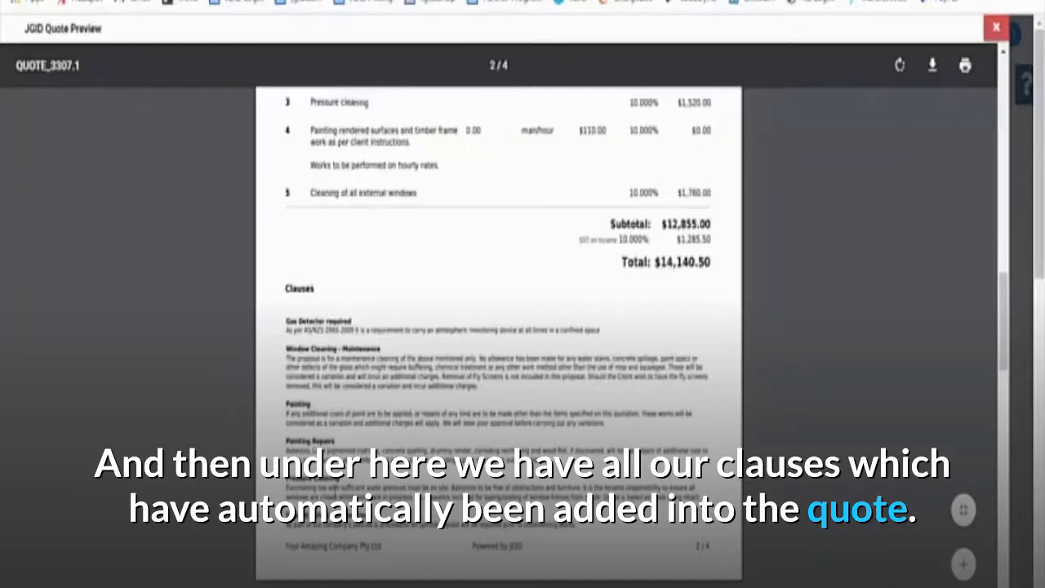
{"action": "scroll", "coordinate": [345, 451], "scroll_direction": "down", "scroll_amount": 5}
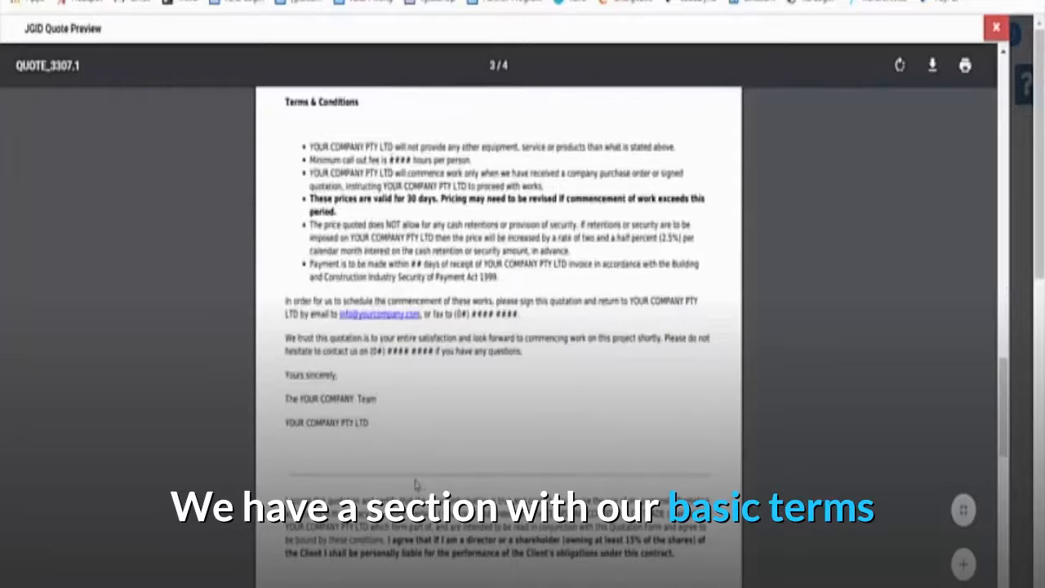
{"action": "scroll", "coordinate": [416, 484], "scroll_direction": "down", "scroll_amount": 3}
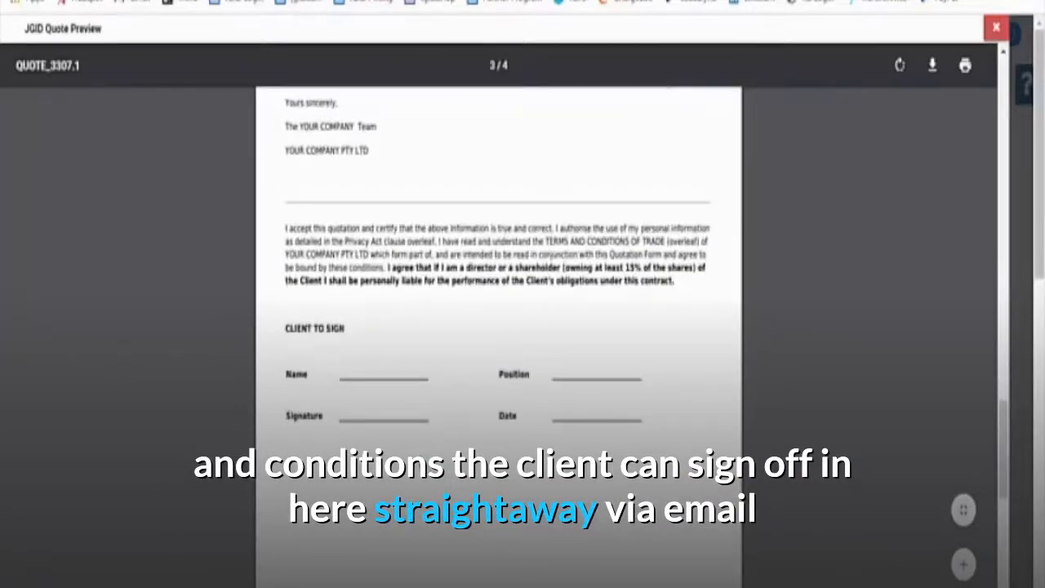
{"action": "scroll", "coordinate": [498, 327], "scroll_direction": "down", "scroll_amount": 5}
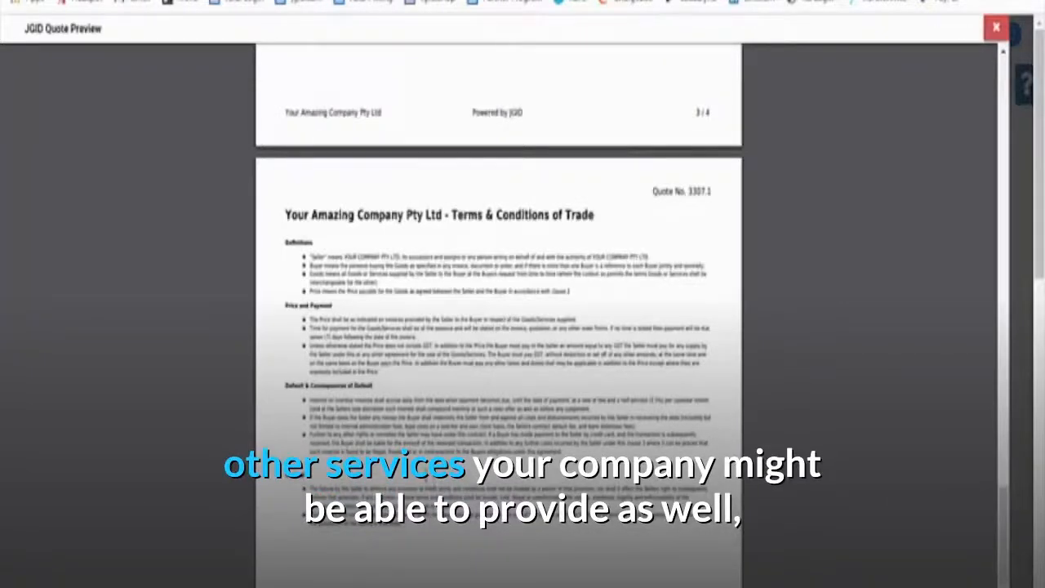
{"action": "left_click", "coordinate": [997, 29]}
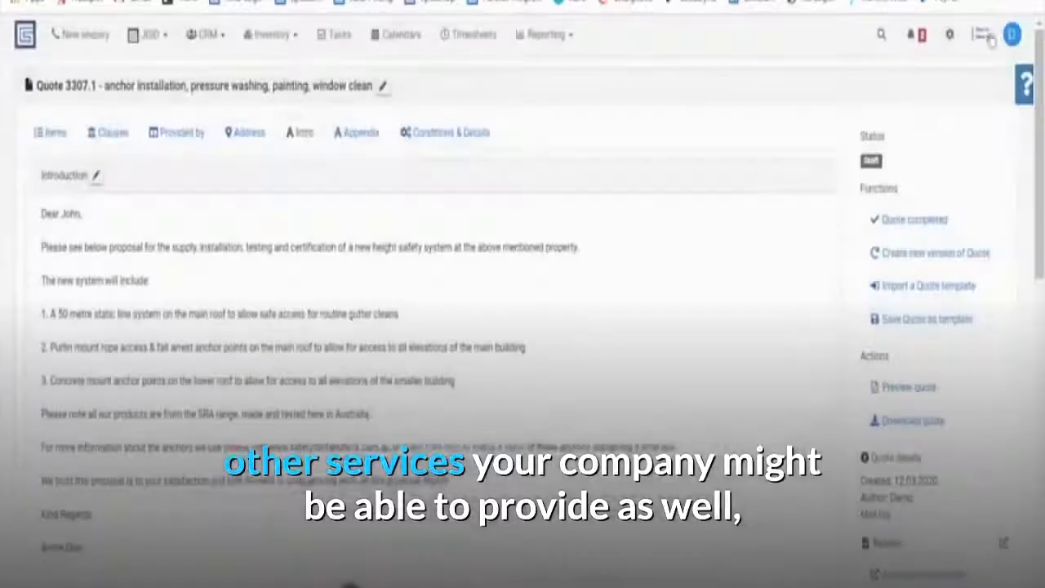
Convert item 1's breakdown into a sub-item group and expand items 1 and 2.
{"action": "left_click", "coordinate": [59, 139]}
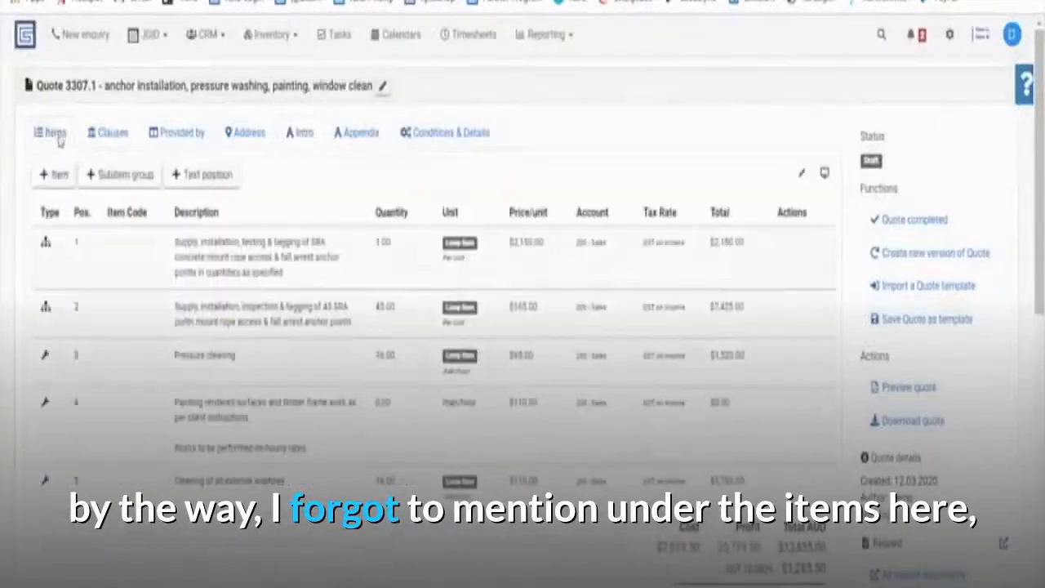
{"action": "left_click", "coordinate": [46, 247]}
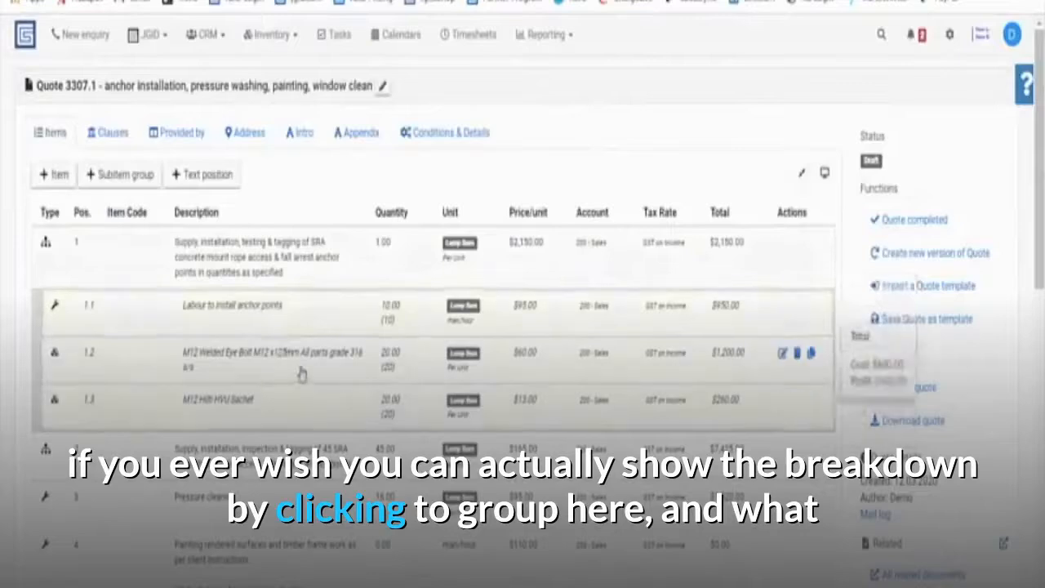
{"action": "mouse_move", "coordinate": [414, 260]}
{"action": "key", "text": "ctrl"}
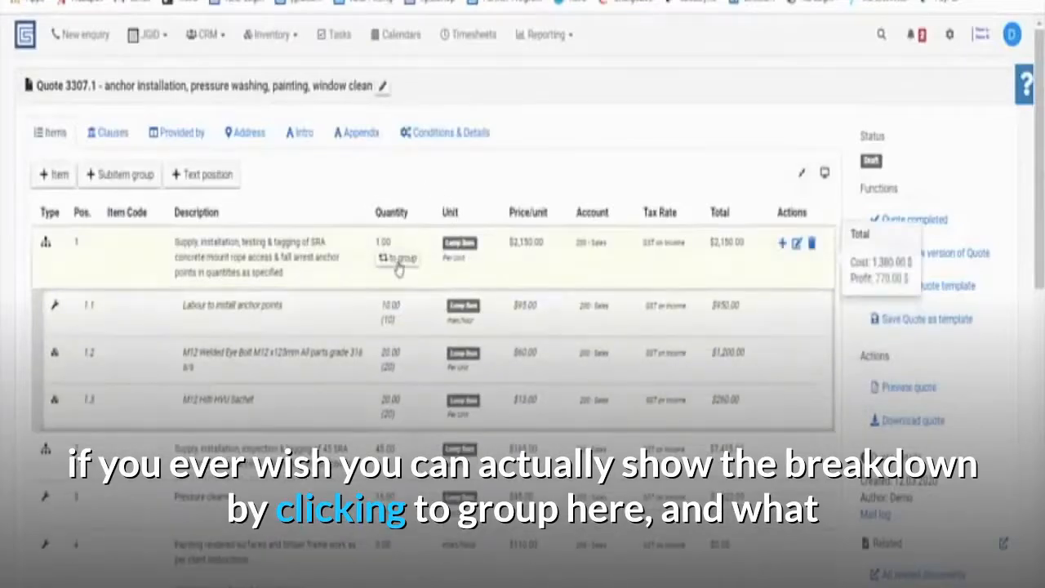
{"action": "left_click", "coordinate": [399, 268]}
{"action": "left_click", "coordinate": [662, 397]}
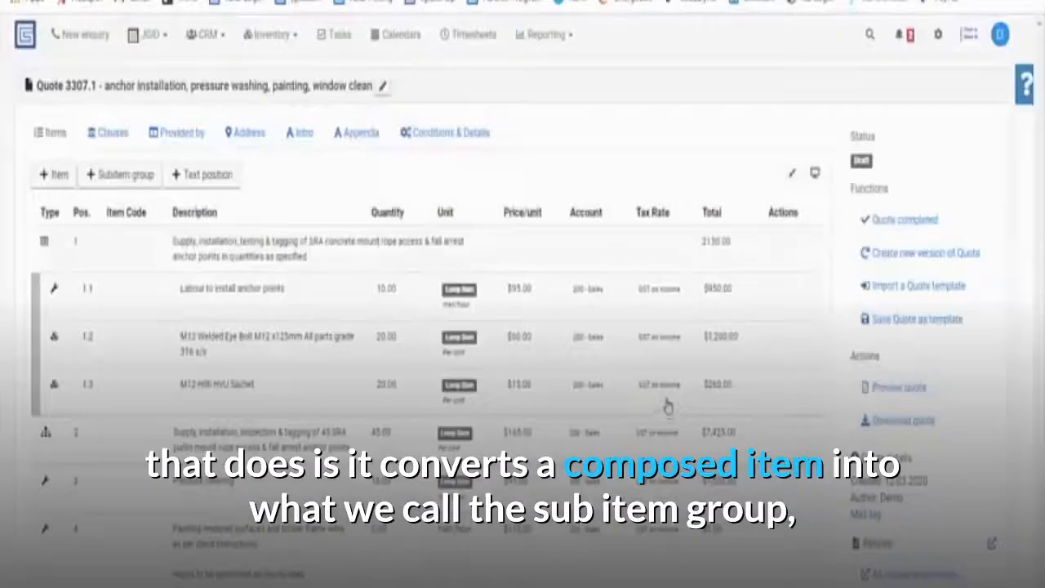
{"action": "mouse_move", "coordinate": [168, 264]}
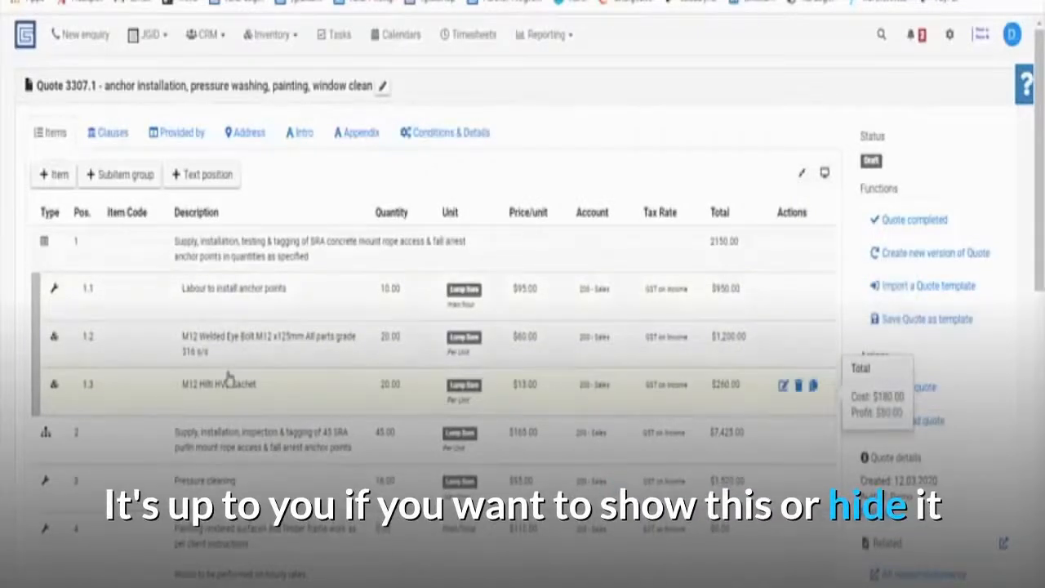
{"action": "left_click", "coordinate": [46, 435]}
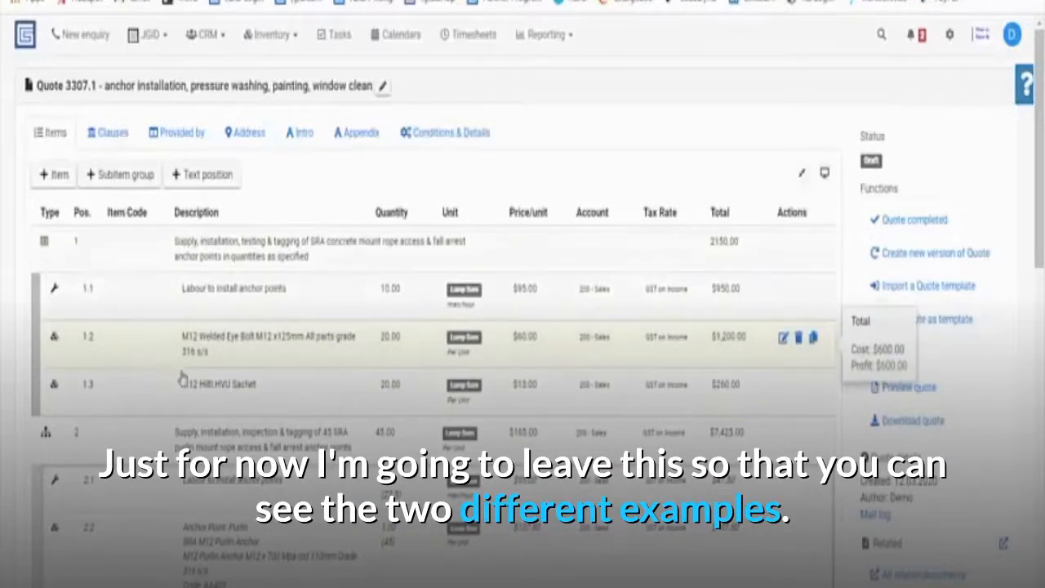
Mark quote 3307.1 completed, changing it from Draft to Pending, and save a copy to Dropbox.
{"action": "left_click", "coordinate": [929, 227]}
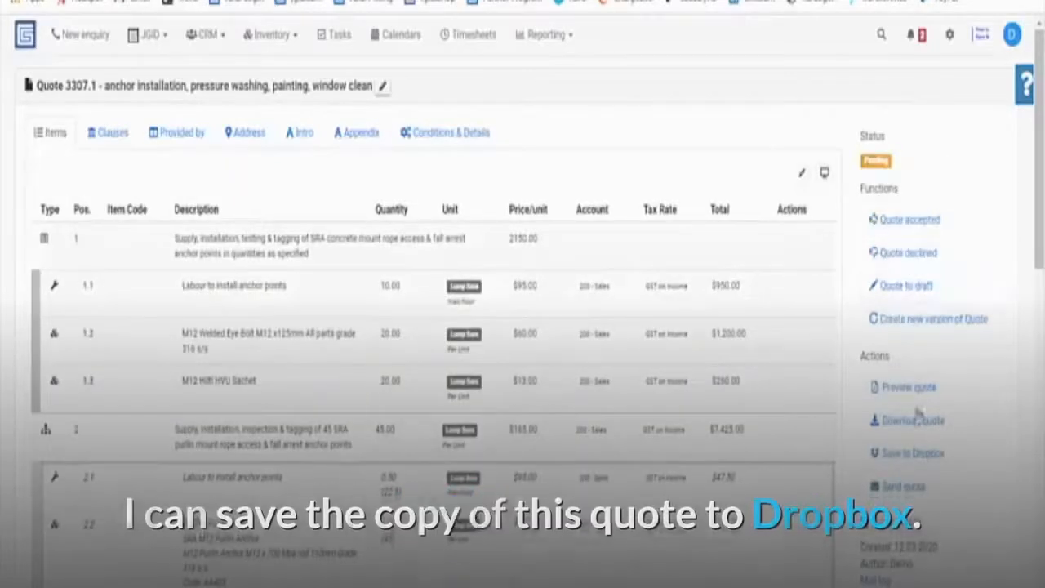
{"action": "left_click", "coordinate": [919, 455]}
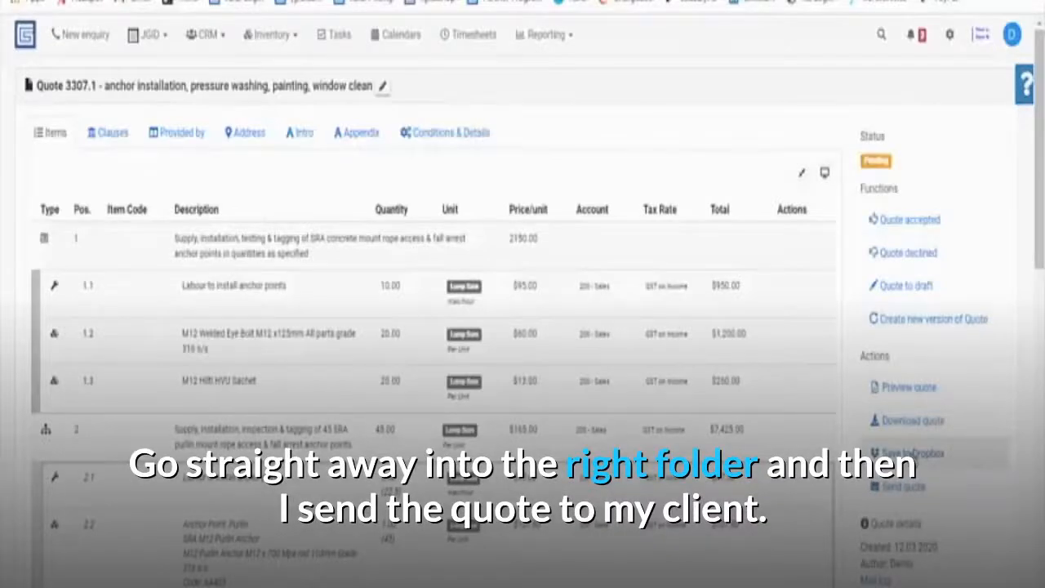
Email quote 3307.1 to the client with the sender's name under Kind Regards and the approval link.
{"action": "left_click", "coordinate": [894, 488]}
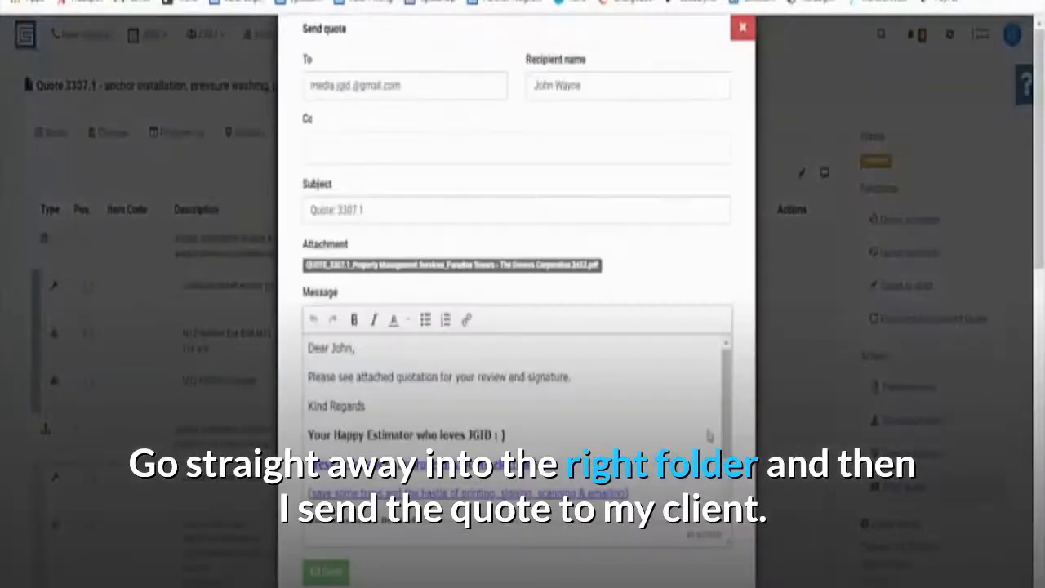
{"action": "left_click", "coordinate": [380, 406]}
{"action": "key", "text": "Return"}
{"action": "type", "text": "Andr"}
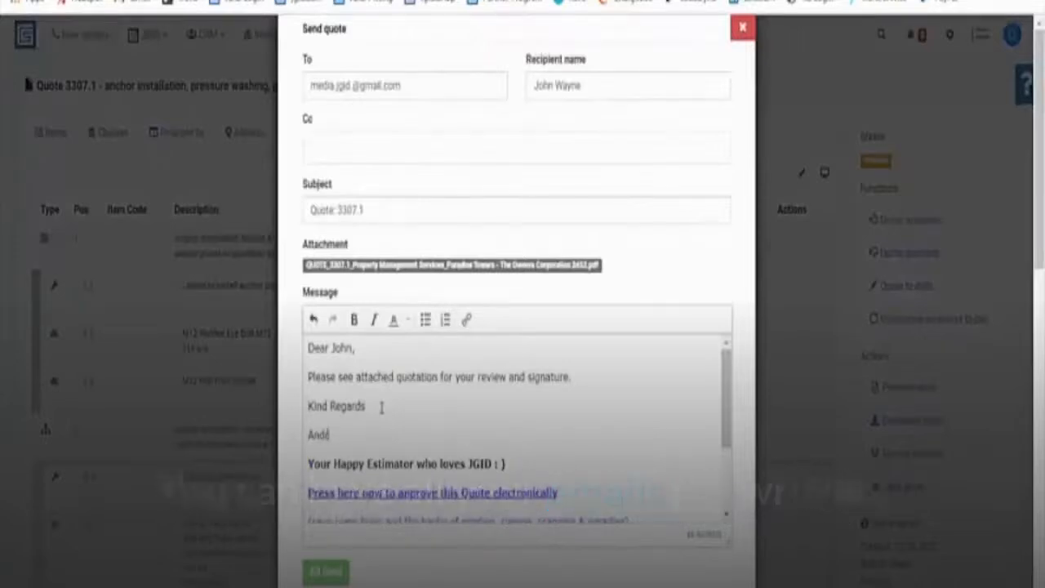
{"action": "type", "text": "e"}
{"action": "scroll", "coordinate": [401, 395], "scroll_direction": "down", "scroll_amount": 1}
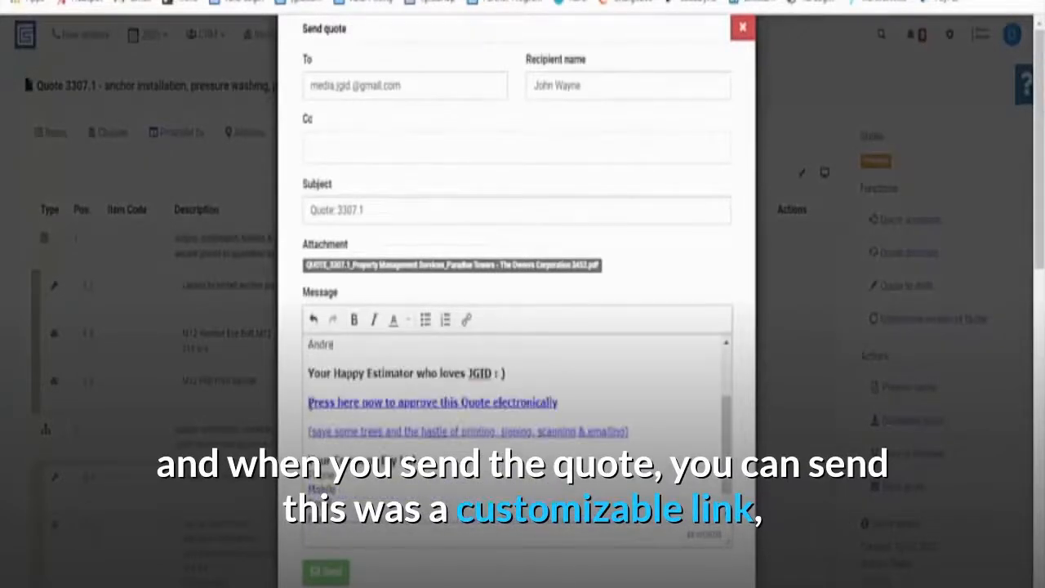
{"action": "left_click_drag", "start_coordinate": [308, 402], "coordinate": [637, 426]}
{"action": "left_click", "coordinate": [570, 405]}
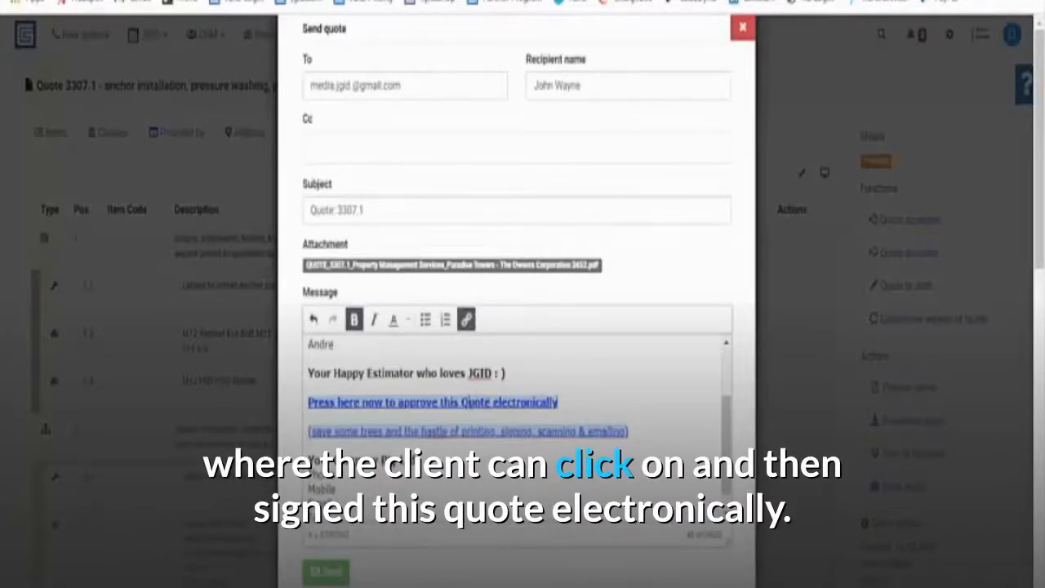
{"action": "scroll", "coordinate": [472, 400], "scroll_direction": "down", "scroll_amount": 1}
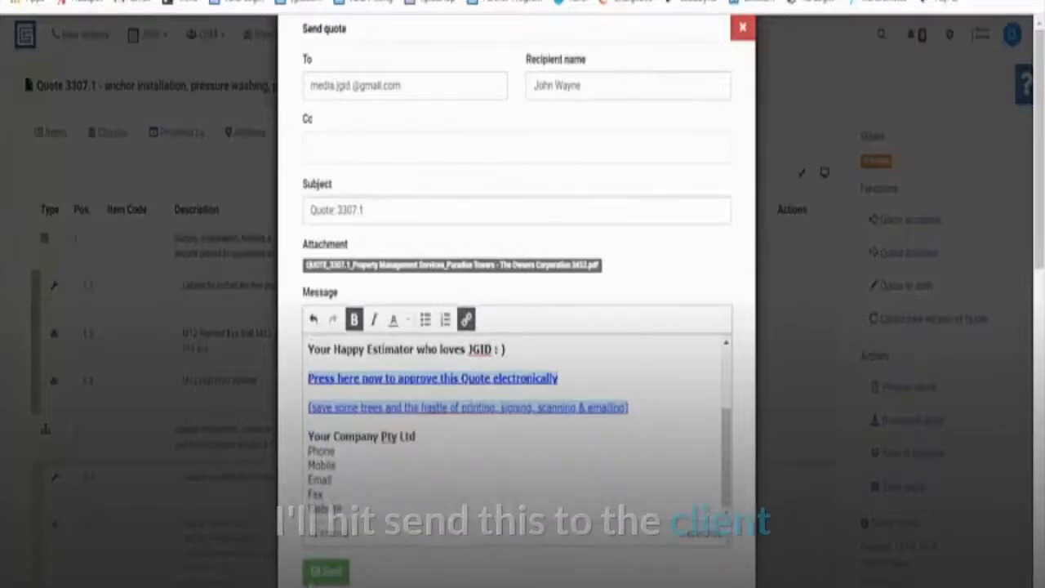
{"action": "left_click", "coordinate": [326, 570]}
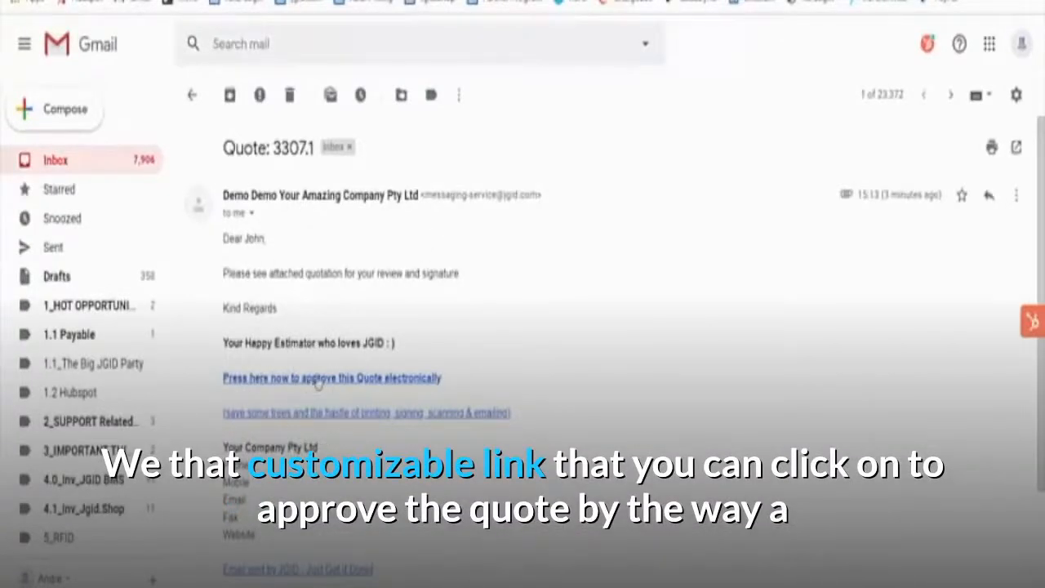
Follow the 'Press here now to approve this Quote electronically' link in the Quote: 3307.1 email.
{"action": "scroll", "coordinate": [321, 383], "scroll_direction": "down", "scroll_amount": 1}
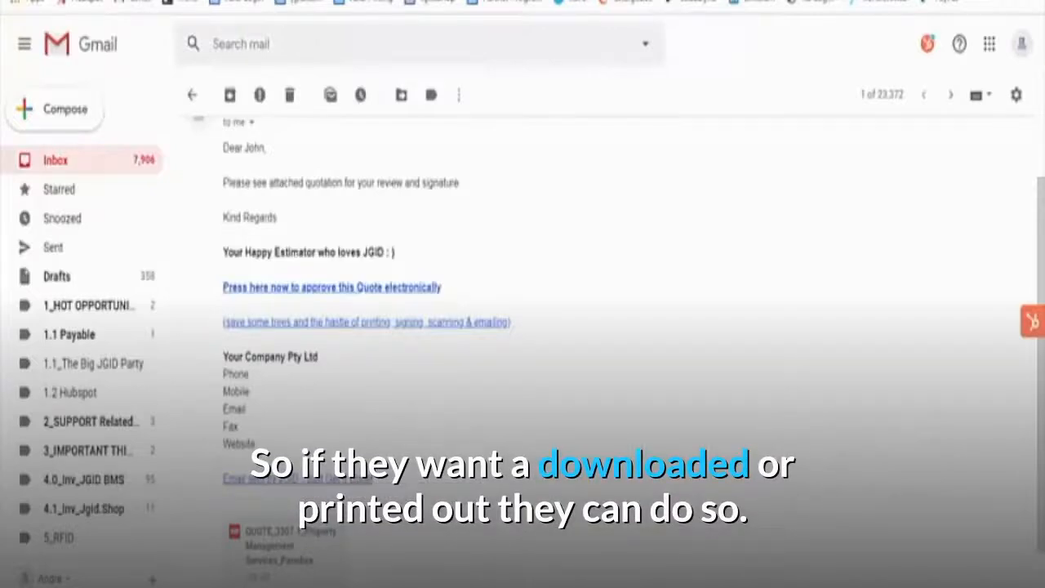
{"action": "left_click", "coordinate": [300, 288]}
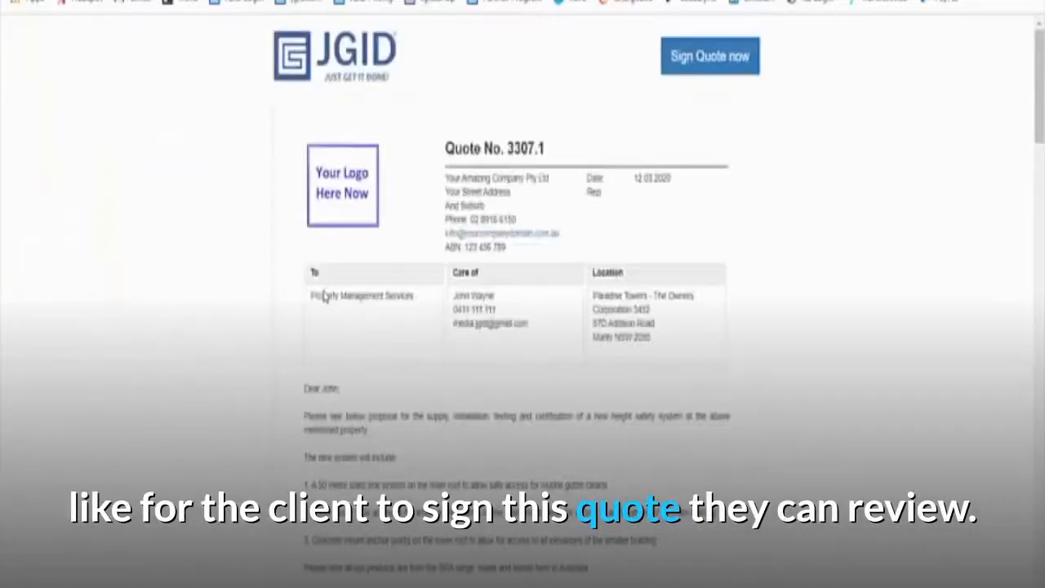
Review item 1's grouped breakdown, the $14,426.50 total, and the automatic clauses and terms.
{"action": "scroll", "coordinate": [546, 245], "scroll_direction": "down", "scroll_amount": 10}
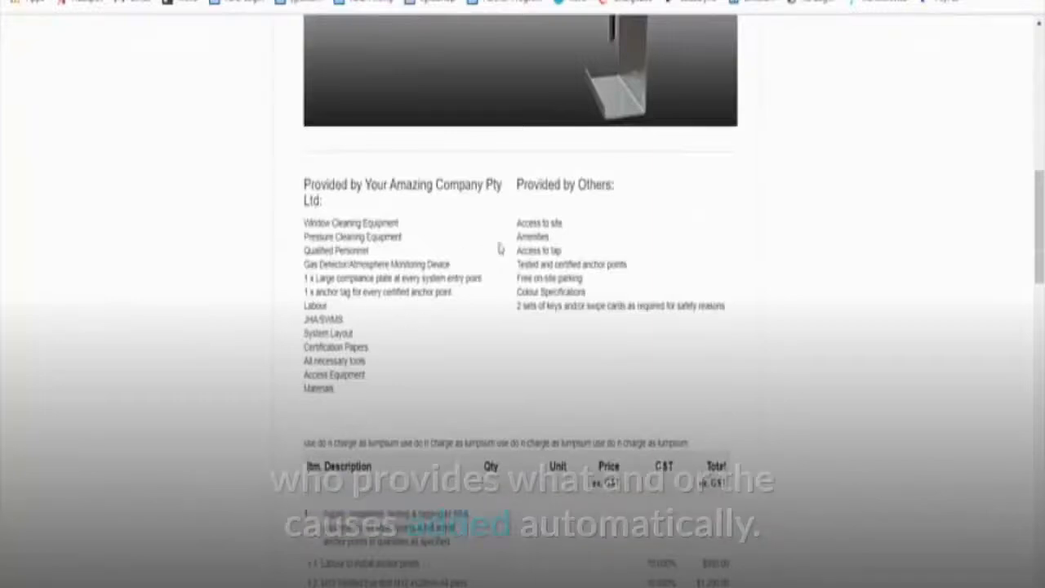
{"action": "scroll", "coordinate": [518, 348], "scroll_direction": "down", "scroll_amount": 2}
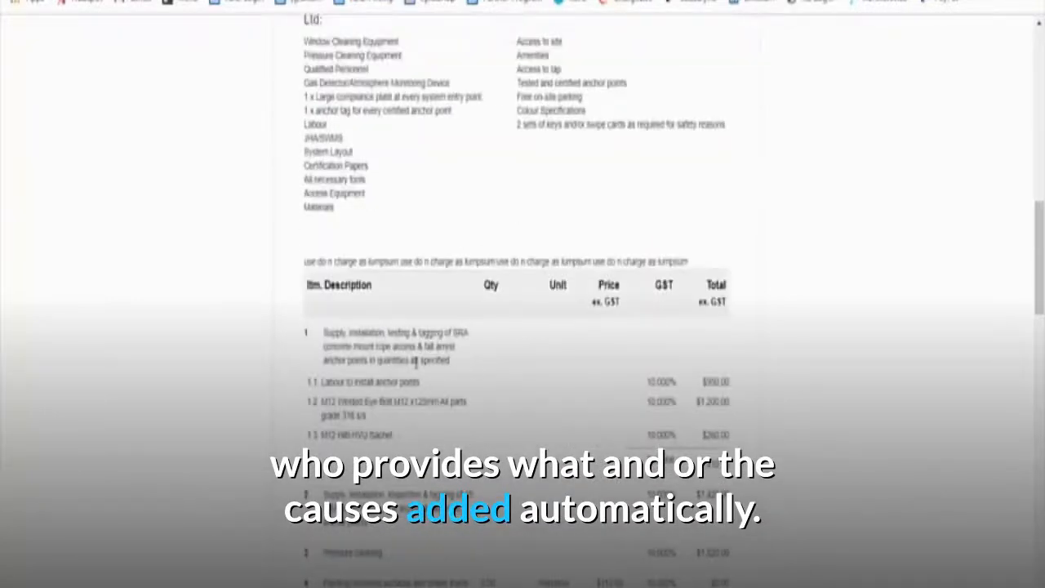
{"action": "scroll", "coordinate": [415, 363], "scroll_direction": "down", "scroll_amount": 4}
{"action": "scroll", "coordinate": [333, 404], "scroll_direction": "down", "scroll_amount": 1}
{"action": "scroll", "coordinate": [332, 403], "scroll_direction": "up", "scroll_amount": 1}
{"action": "scroll", "coordinate": [332, 402], "scroll_direction": "up", "scroll_amount": 2}
{"action": "scroll", "coordinate": [329, 333], "scroll_direction": "down", "scroll_amount": 1}
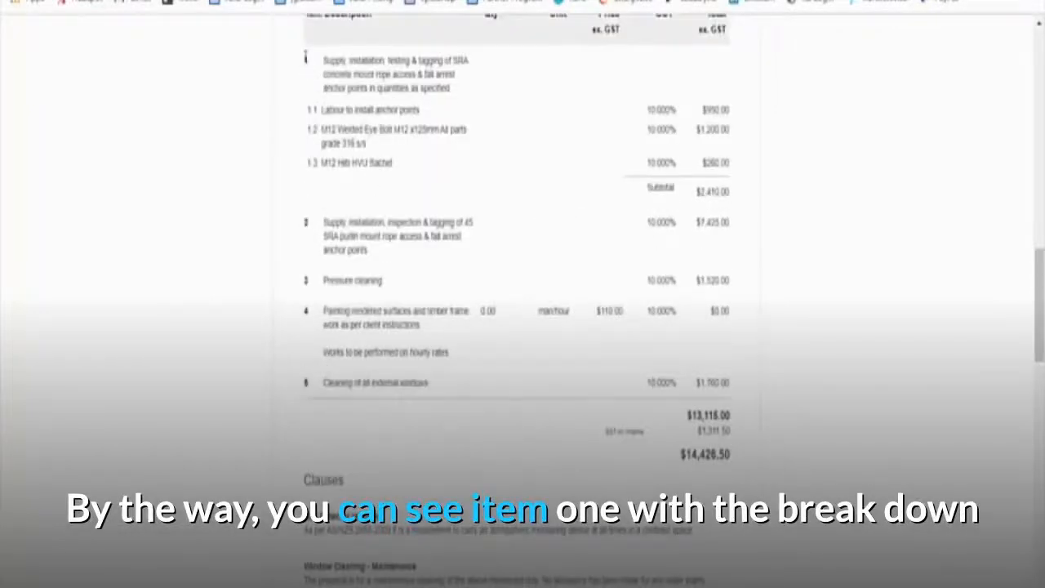
{"action": "left_click_drag", "start_coordinate": [305, 57], "coordinate": [732, 196]}
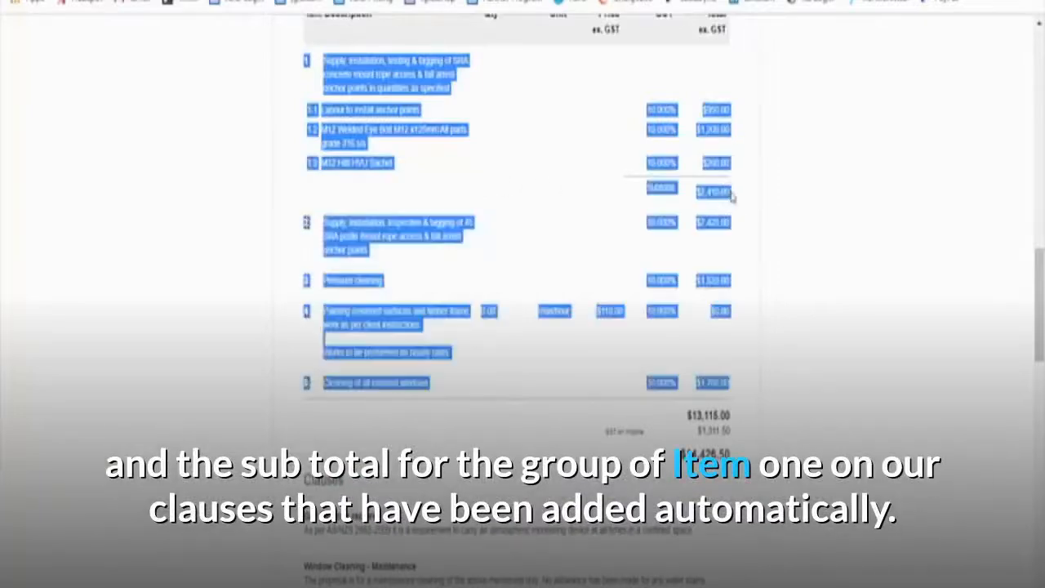
{"action": "left_click", "coordinate": [691, 210]}
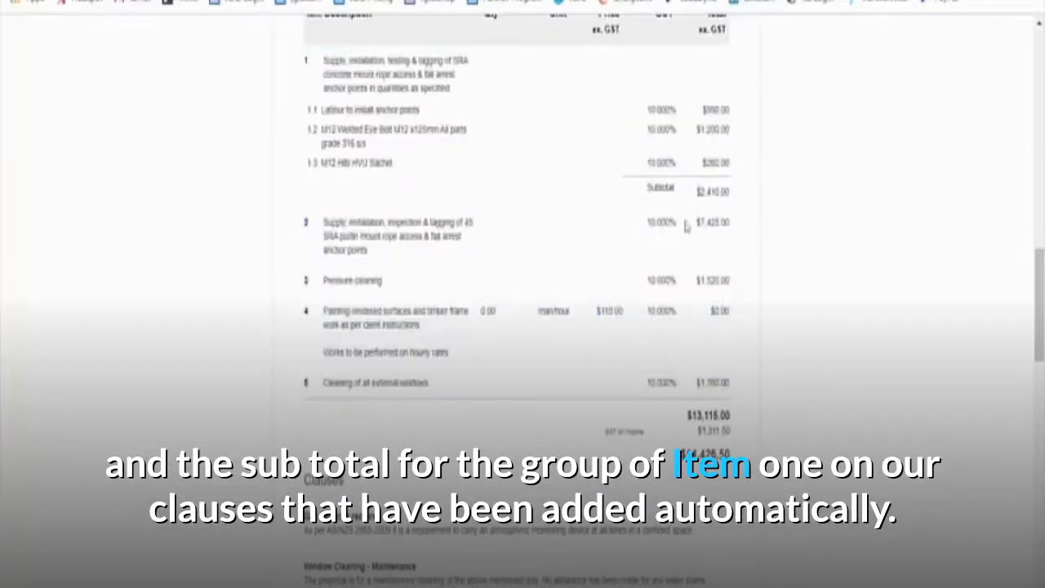
{"action": "scroll", "coordinate": [562, 347], "scroll_direction": "down", "scroll_amount": 3}
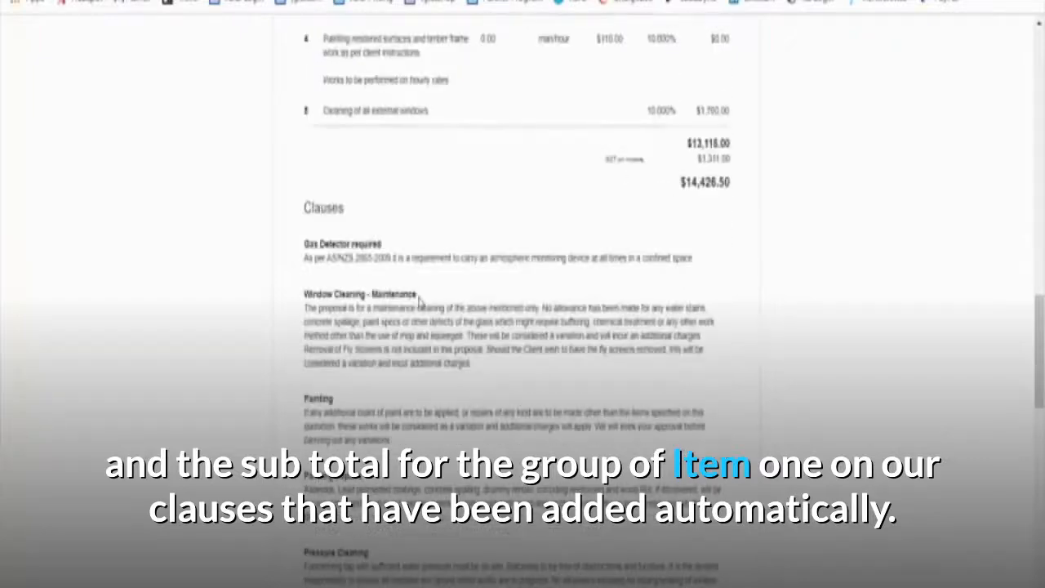
{"action": "scroll", "coordinate": [382, 535], "scroll_direction": "down", "scroll_amount": 14}
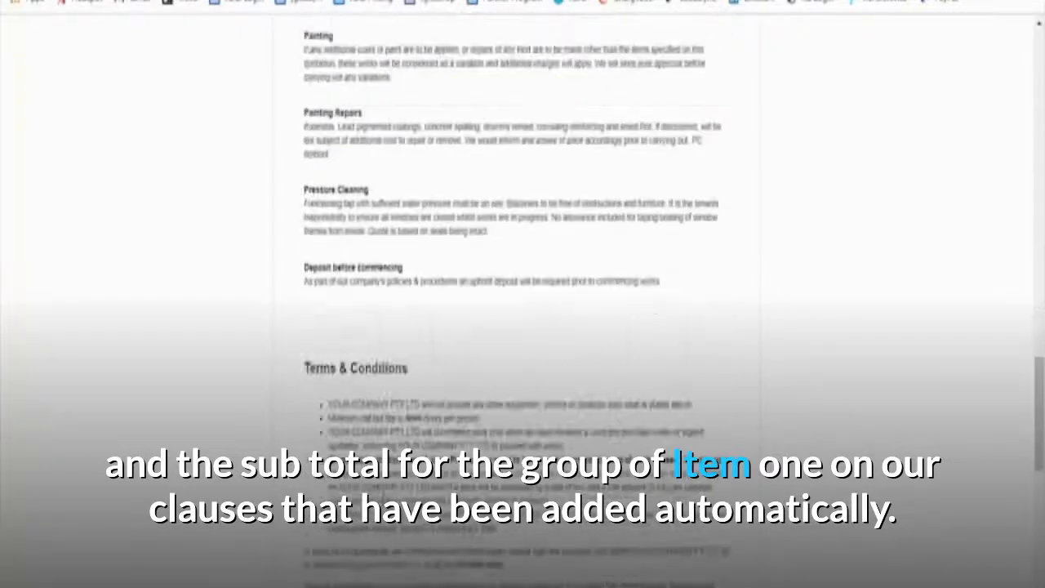
Sign the quote as the client with position 'Director' and a drawn signature, then submit it.
{"action": "scroll", "coordinate": [399, 486], "scroll_direction": "down", "scroll_amount": 1}
{"action": "left_click", "coordinate": [562, 351]}
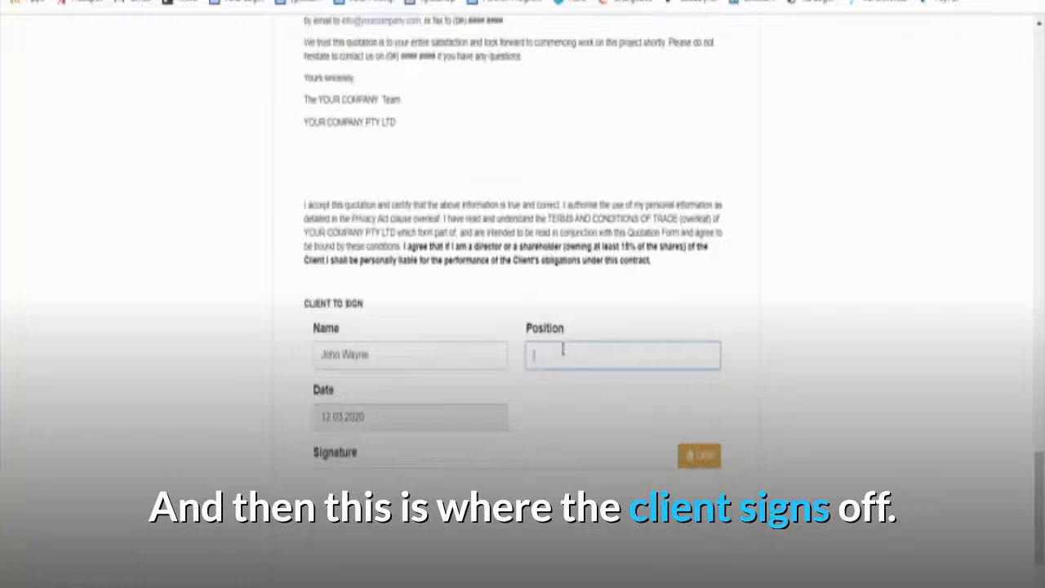
{"action": "type", "text": "Director"}
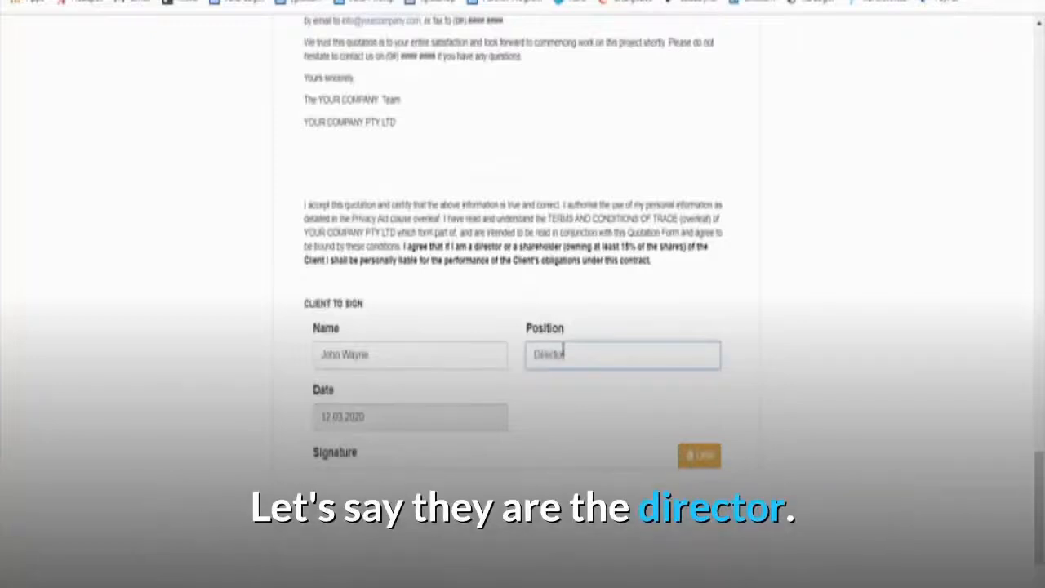
{"action": "scroll", "coordinate": [527, 363], "scroll_direction": "down", "scroll_amount": 1}
{"action": "scroll", "coordinate": [526, 363], "scroll_direction": "down", "scroll_amount": 1}
{"action": "mouse_move", "coordinate": [369, 419]}
{"action": "left_mouse_down"}
{"action": "mouse_move", "coordinate": [485, 384]}
{"action": "mouse_move", "coordinate": [613, 373]}
{"action": "mouse_move", "coordinate": [648, 347]}
{"action": "left_mouse_up"}
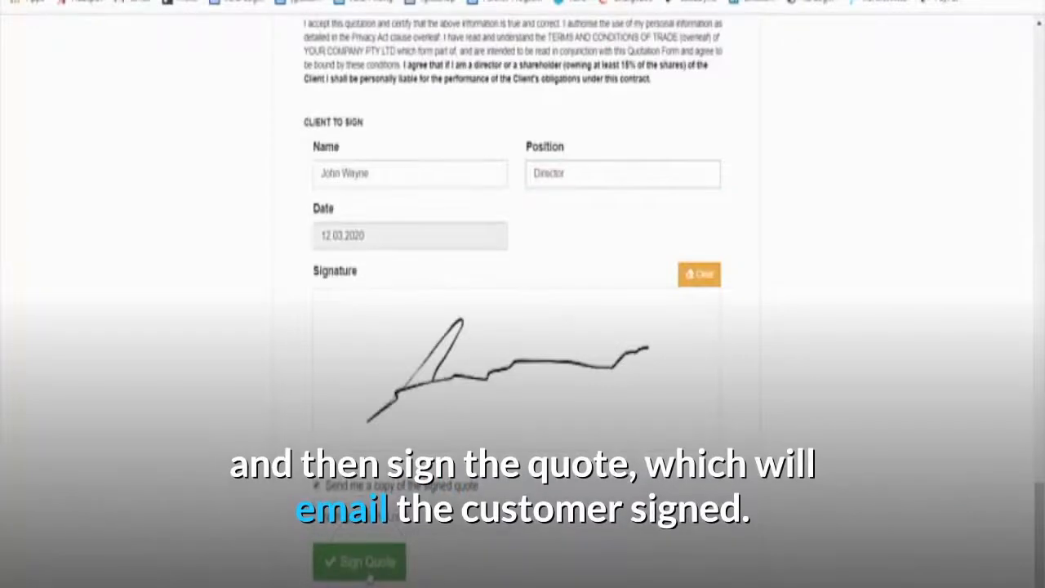
{"action": "left_click", "coordinate": [364, 563]}
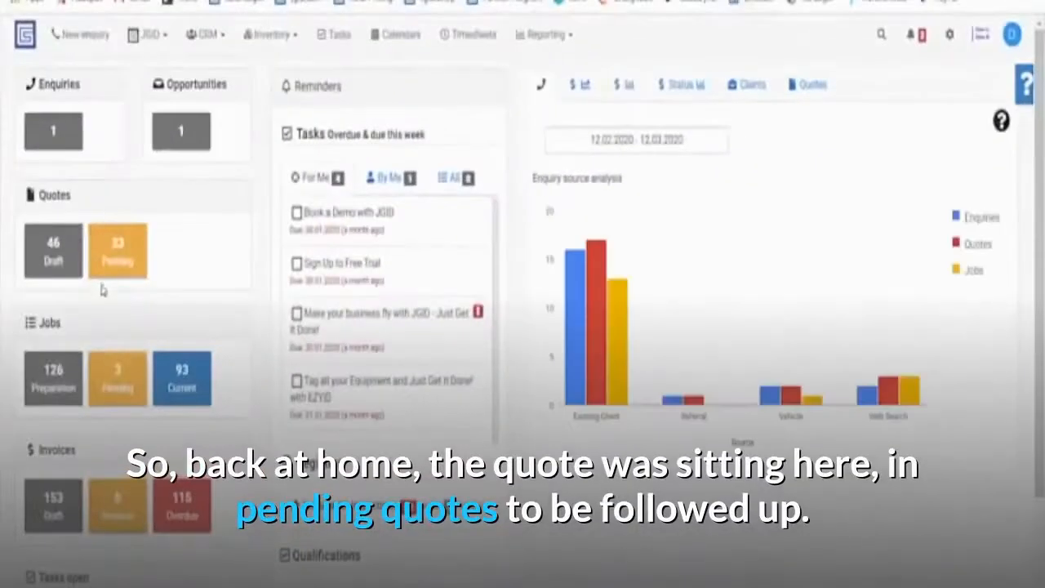
Reach Job 3307.1.1 from the Pending quotes tile and the 'Job 3307.1.1 created' notification.
{"action": "left_click", "coordinate": [117, 259]}
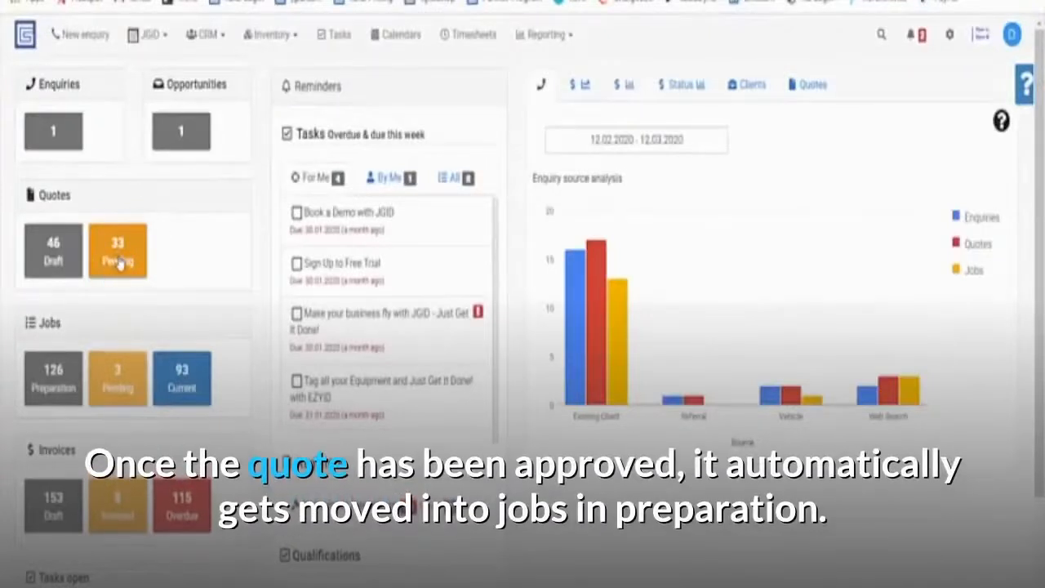
{"action": "left_click", "coordinate": [51, 388]}
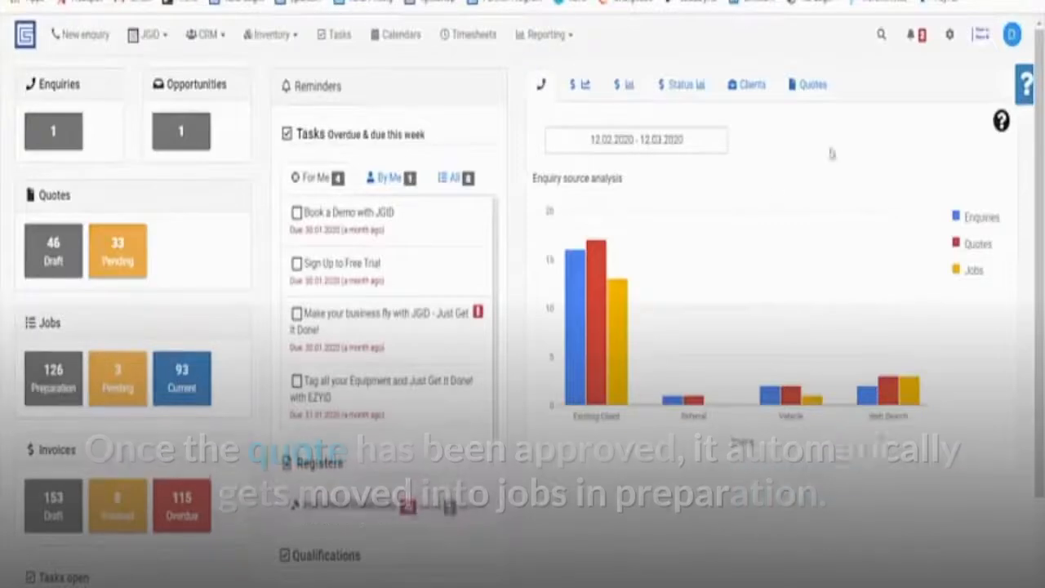
{"action": "left_click", "coordinate": [912, 37]}
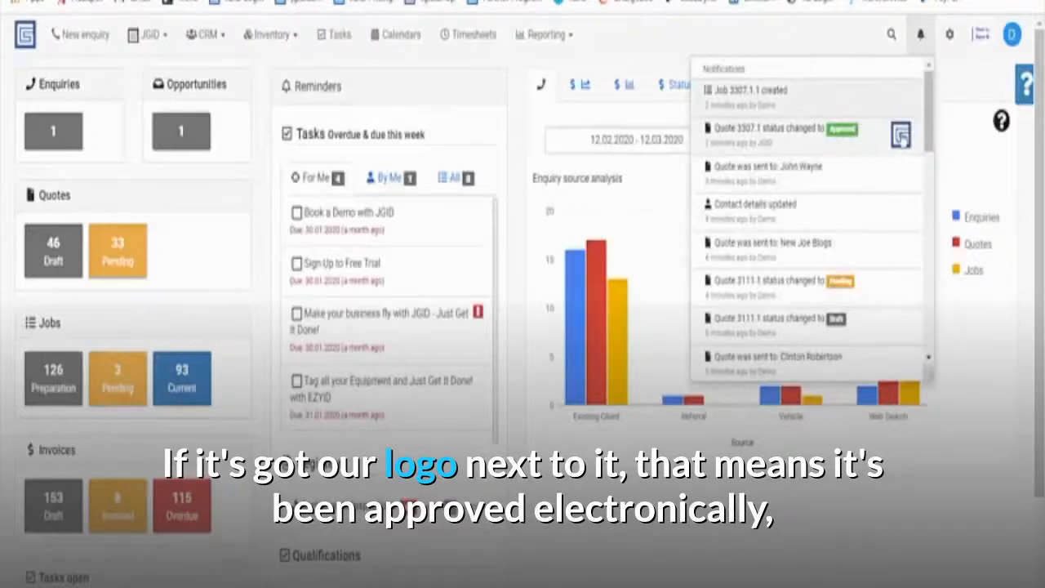
{"action": "left_click", "coordinate": [760, 99]}
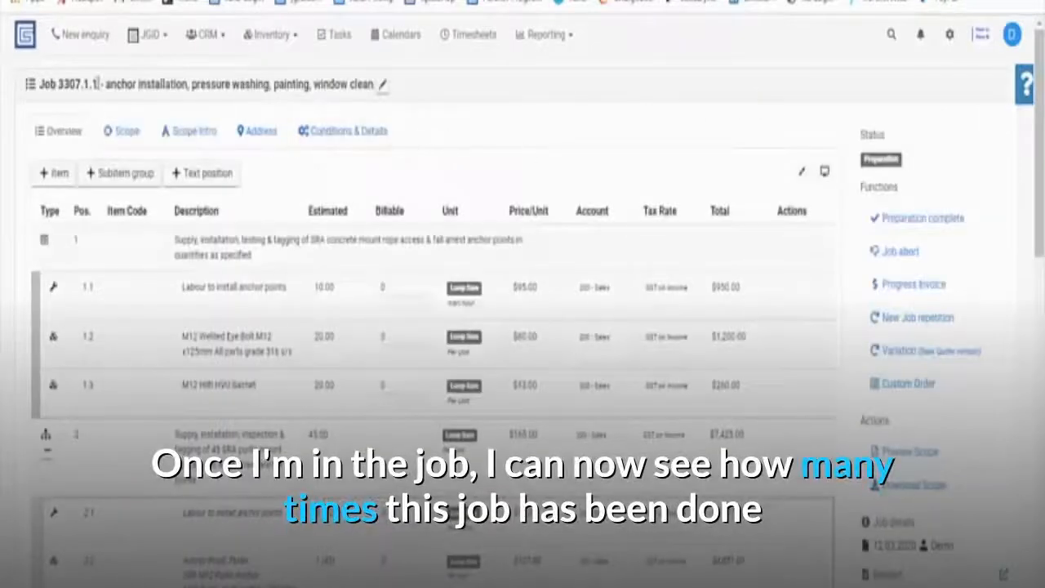
Highlight job number 3307.1.1 in the title, then scroll down to its carried-over checklists.
{"action": "left_click_drag", "start_coordinate": [92, 84], "coordinate": [55, 85]}
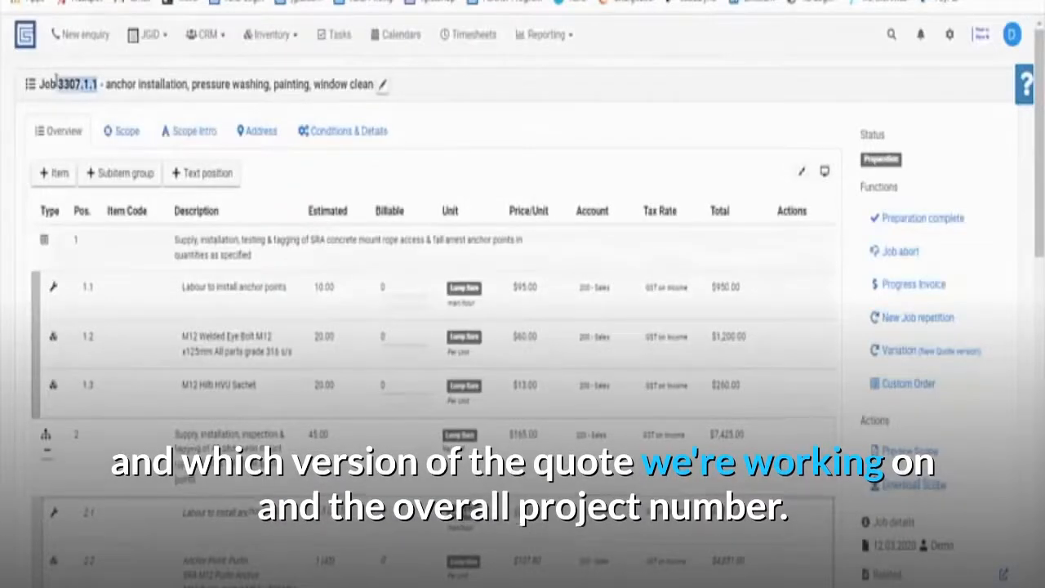
{"action": "left_click", "coordinate": [95, 84]}
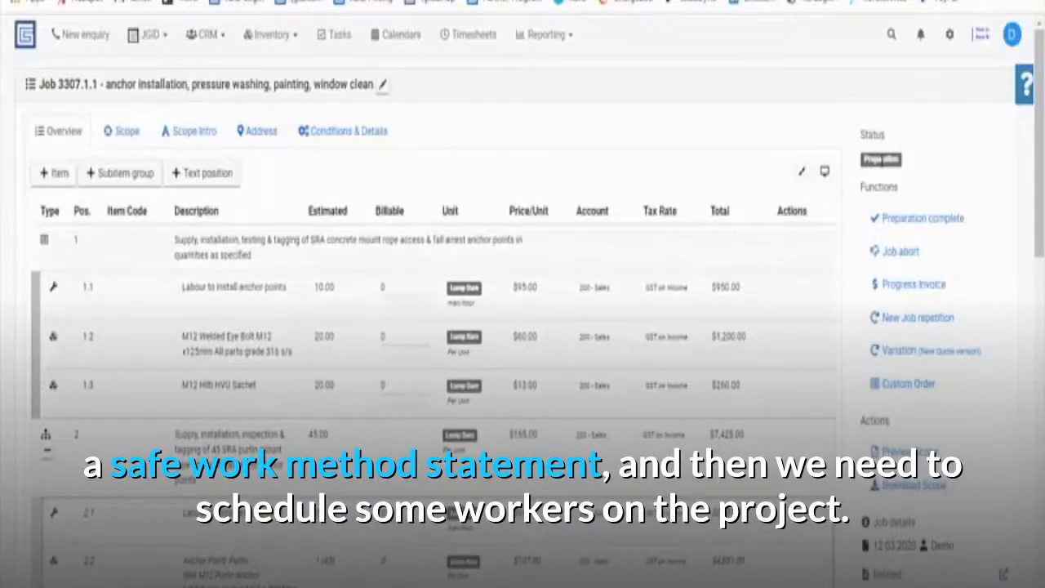
{"action": "scroll", "coordinate": [11, 329], "scroll_direction": "down", "scroll_amount": 10}
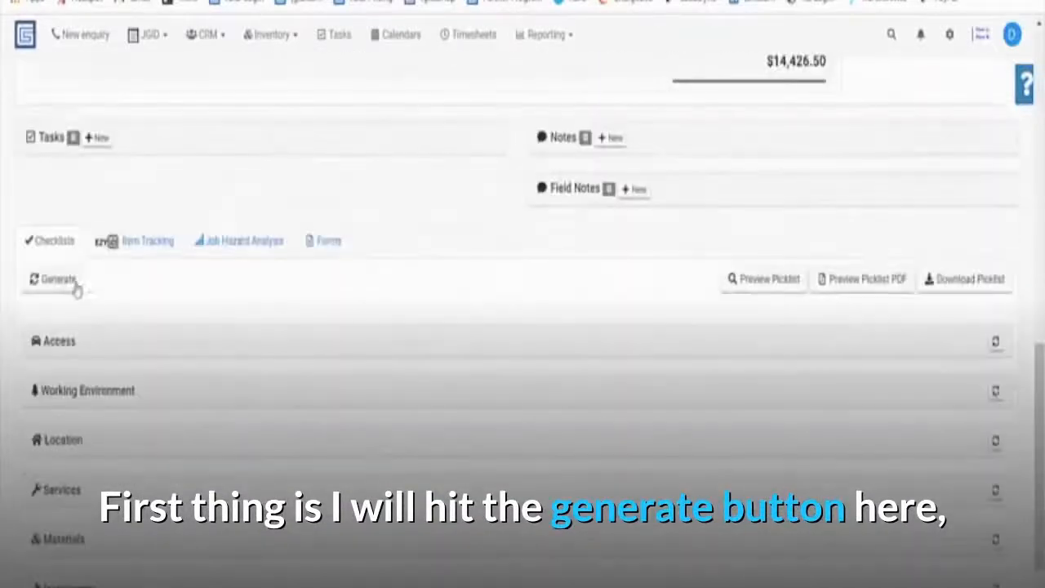
Generate the job checklist and review the picklist preview, from M12 anchors to sun screen.
{"action": "left_click", "coordinate": [60, 286]}
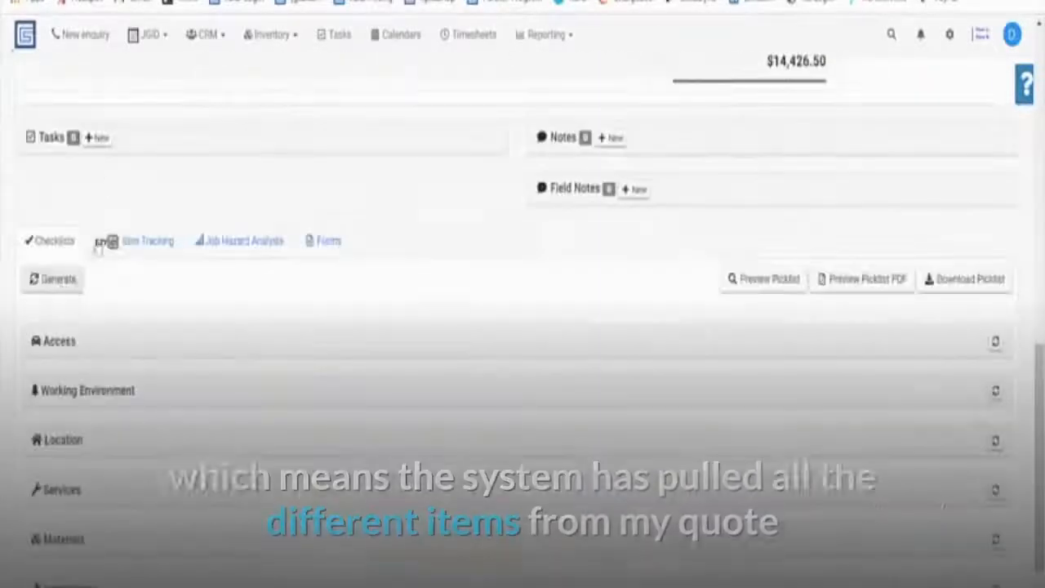
{"action": "left_click", "coordinate": [765, 287]}
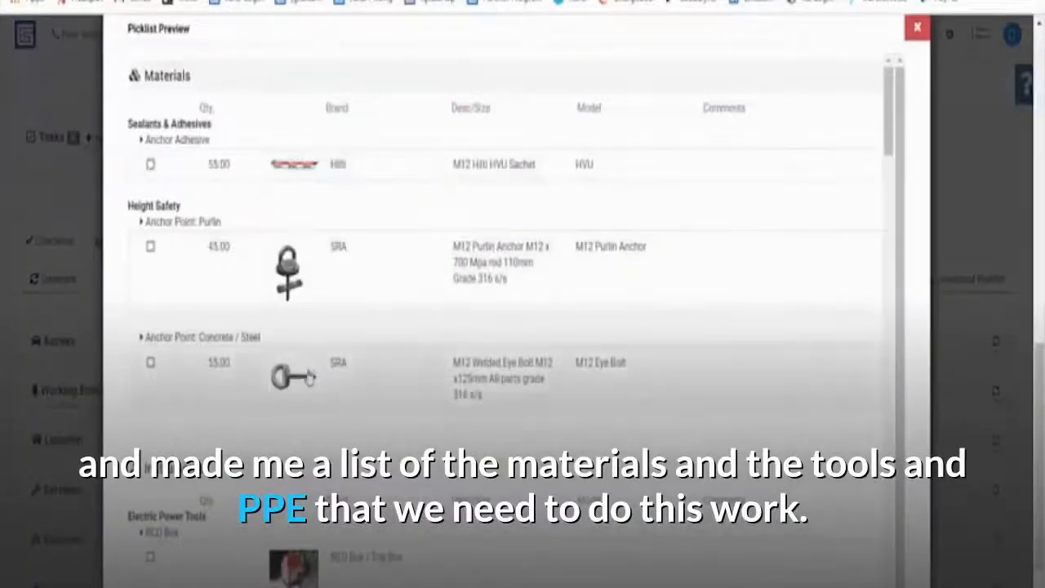
{"action": "scroll", "coordinate": [310, 376], "scroll_direction": "down", "scroll_amount": 15}
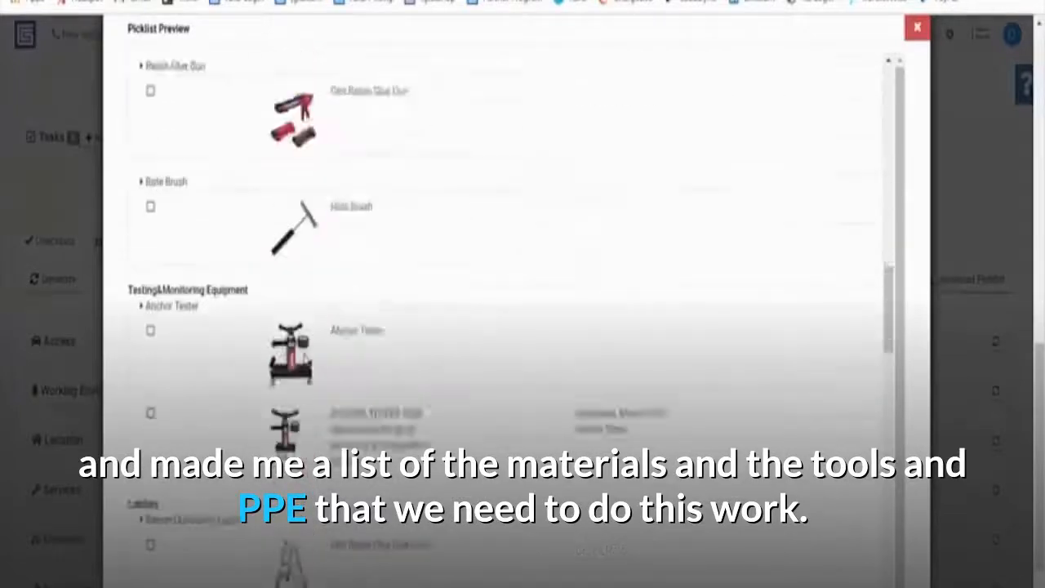
{"action": "scroll", "coordinate": [307, 361], "scroll_direction": "down", "scroll_amount": 15}
{"action": "scroll", "coordinate": [308, 360], "scroll_direction": "down", "scroll_amount": 8}
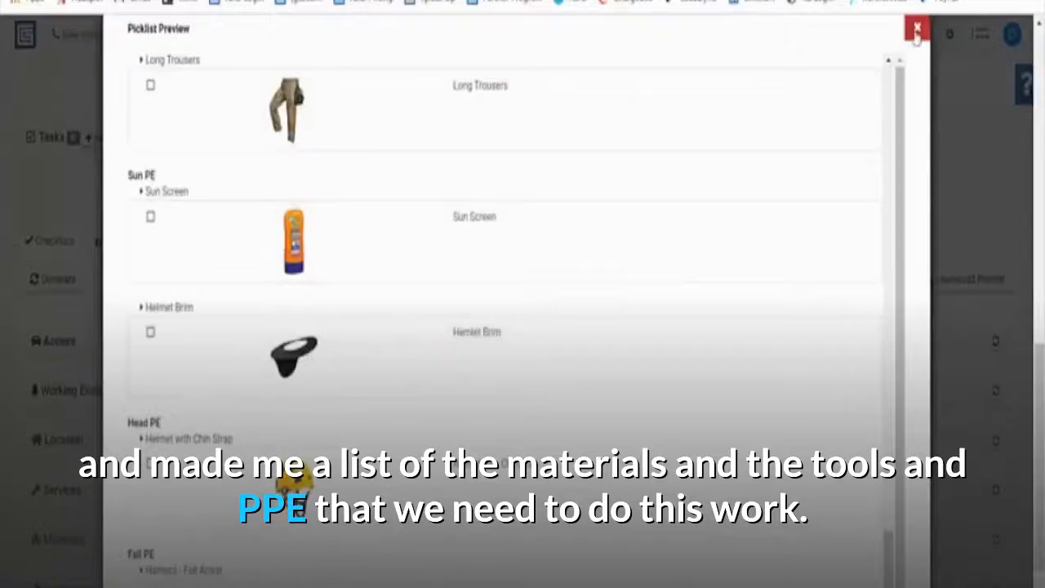
{"action": "left_click", "coordinate": [916, 31]}
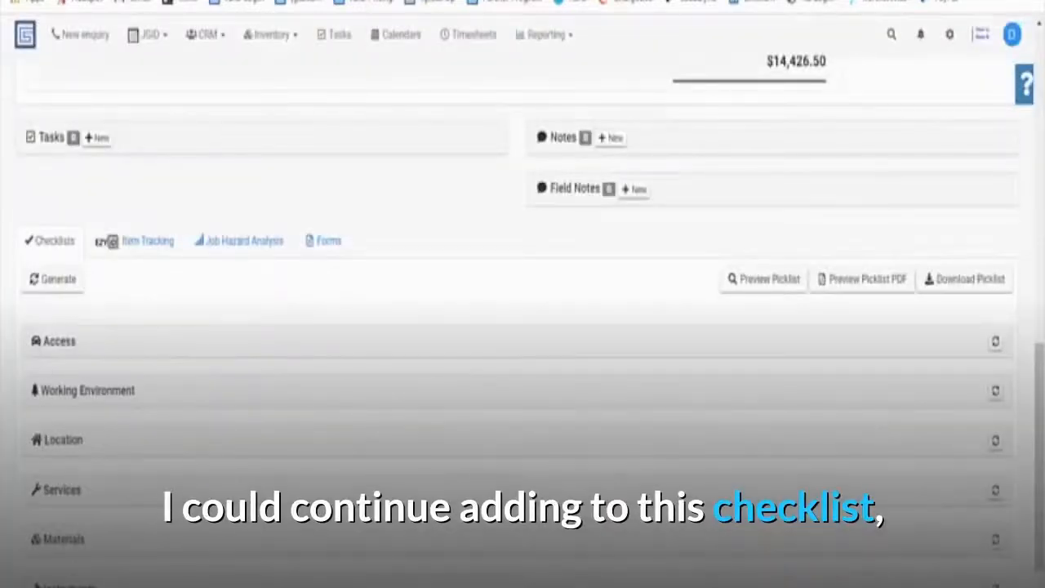
Generate the Job Hazard Analysis and expand JHA: Access > Access Categories > EWP hazards.
{"action": "left_click", "coordinate": [258, 252]}
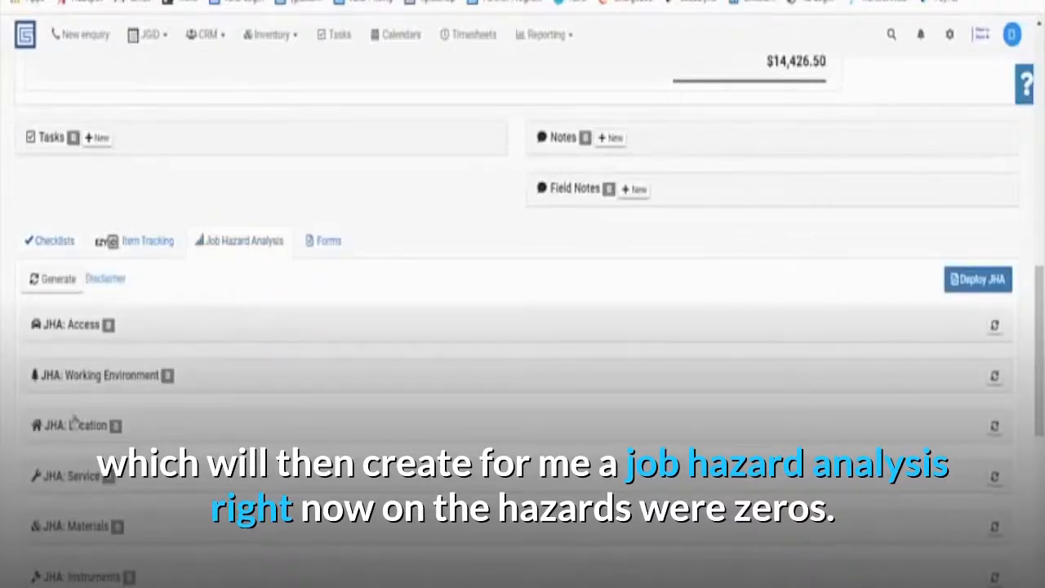
{"action": "left_click", "coordinate": [65, 279]}
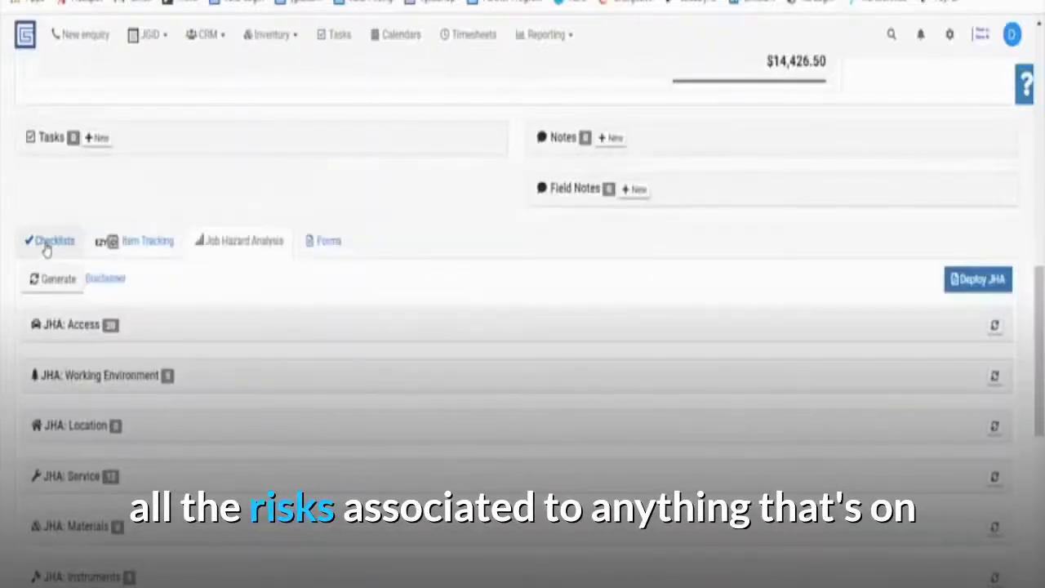
{"action": "left_click", "coordinate": [122, 337]}
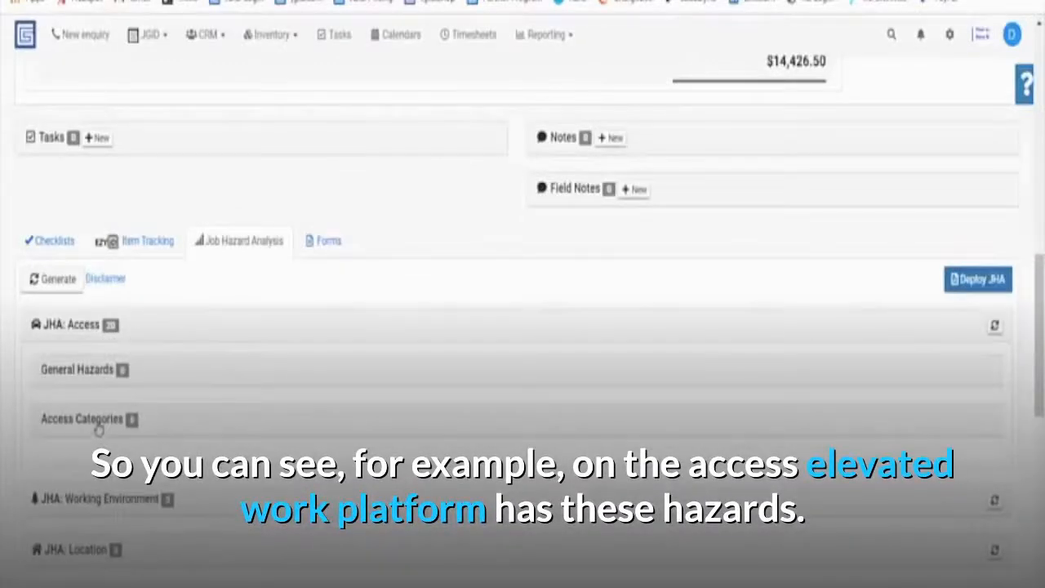
{"action": "left_click", "coordinate": [98, 430]}
{"action": "scroll", "coordinate": [104, 359], "scroll_direction": "down", "scroll_amount": 2}
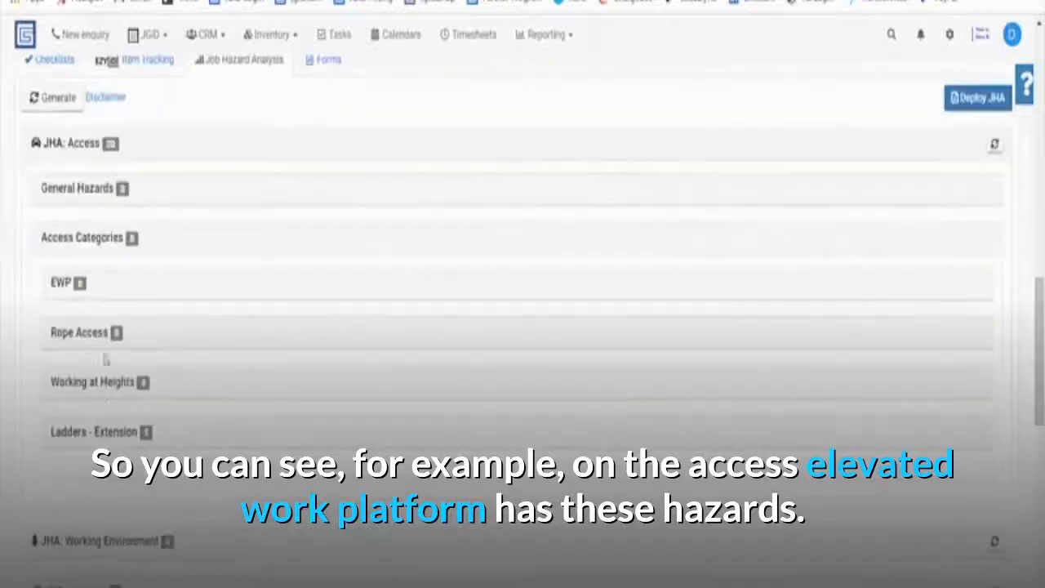
{"action": "left_click", "coordinate": [138, 293]}
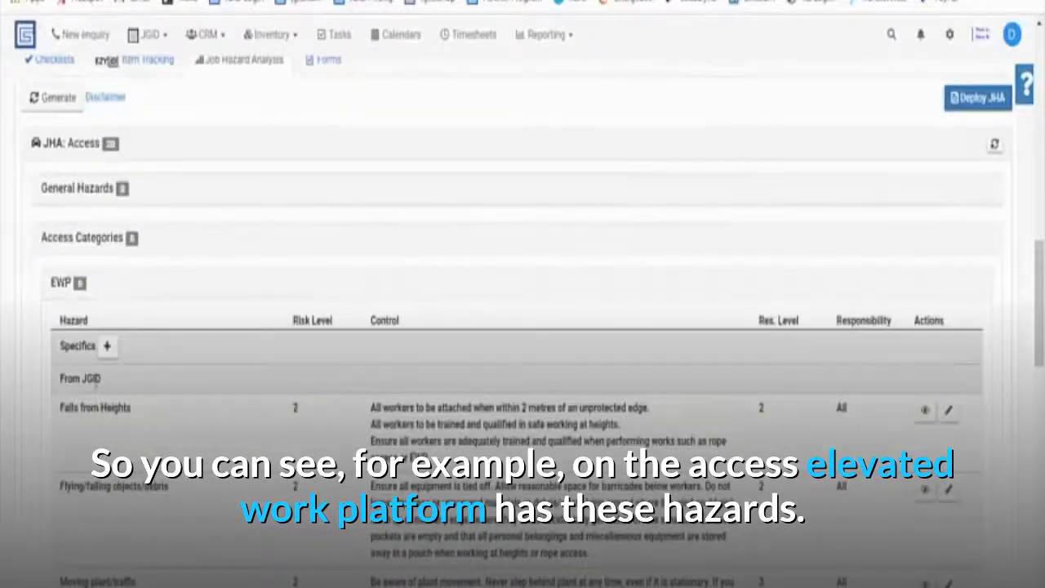
{"action": "scroll", "coordinate": [98, 389], "scroll_direction": "down", "scroll_amount": 2}
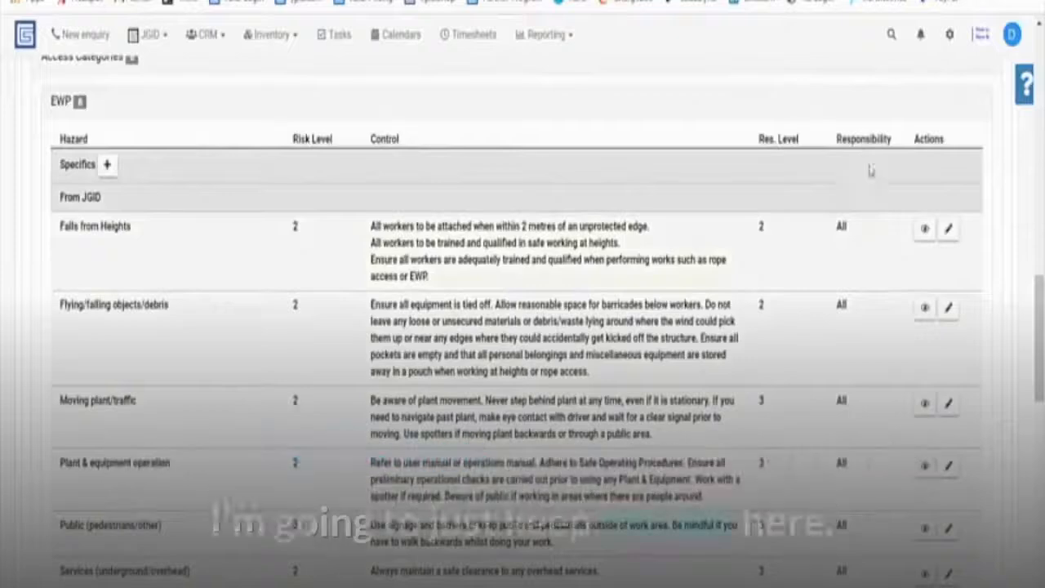
{"action": "scroll", "coordinate": [858, 204], "scroll_direction": "up", "scroll_amount": 1}
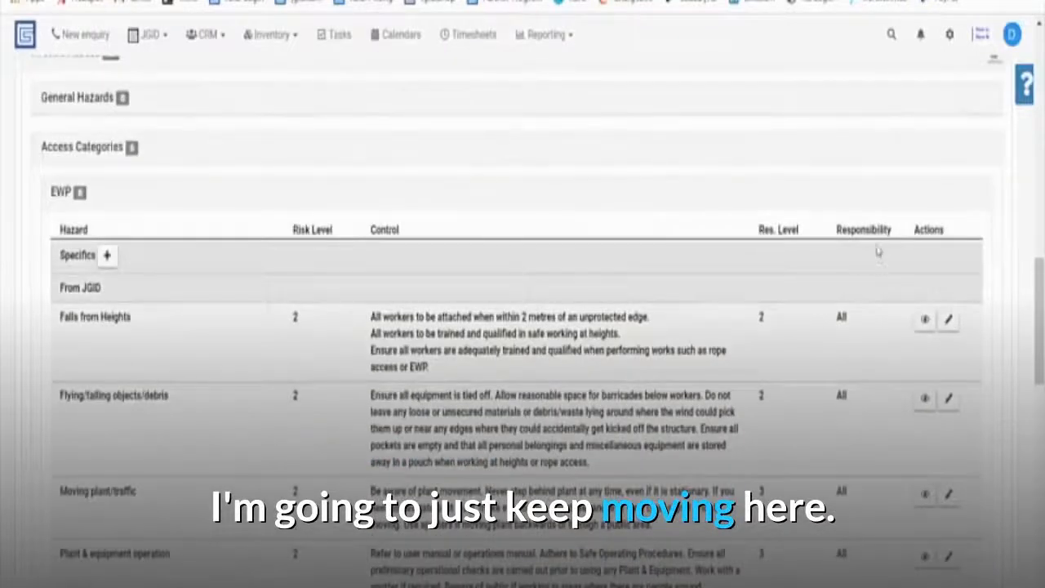
{"action": "scroll", "coordinate": [853, 220], "scroll_direction": "up", "scroll_amount": 1}
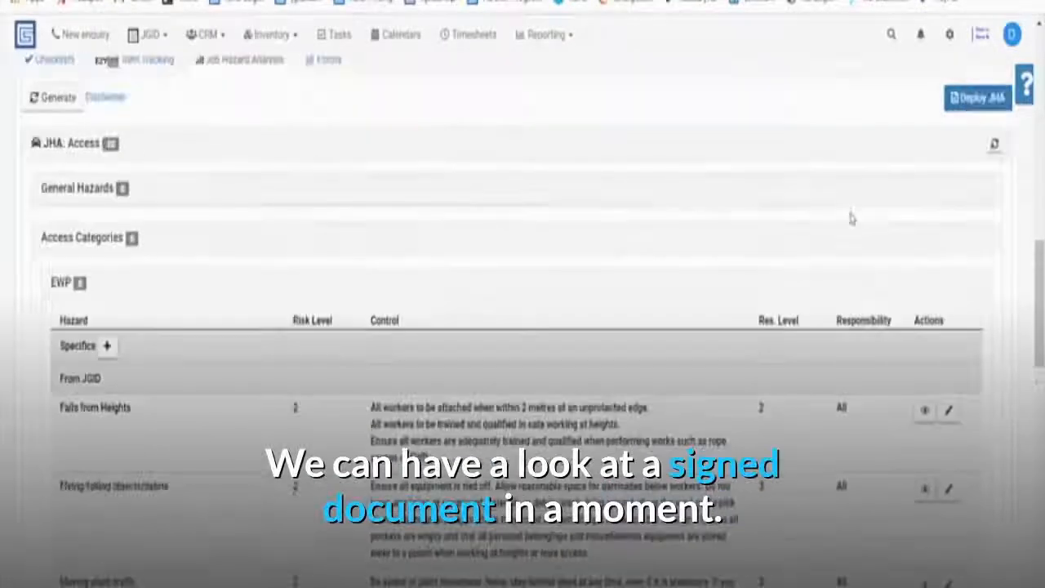